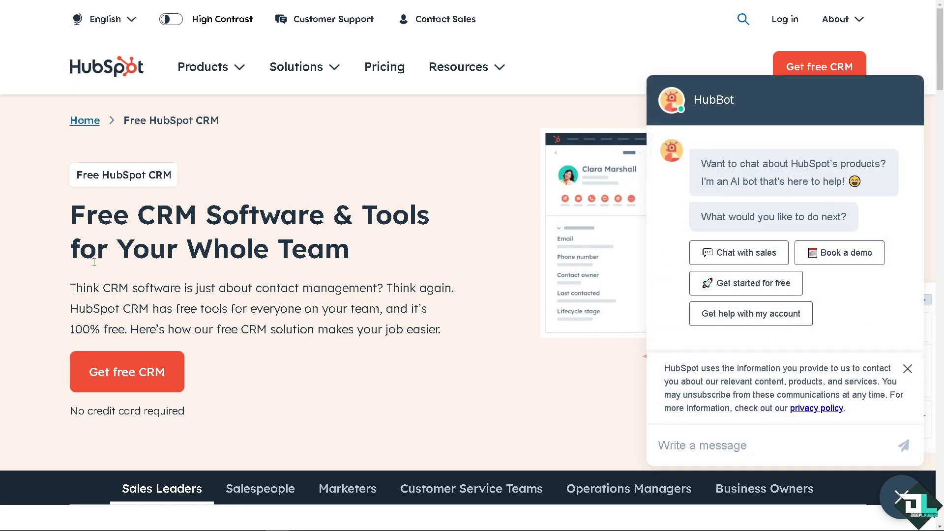
Dismiss the HubBot privacy notice and chat window, then go to the HubSpot login page.
left_click(908, 368)
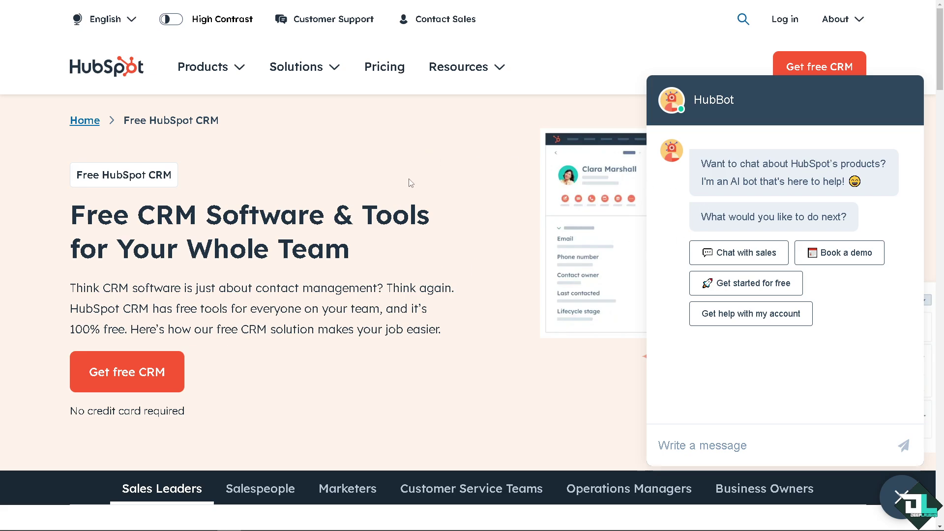
left_click(901, 497)
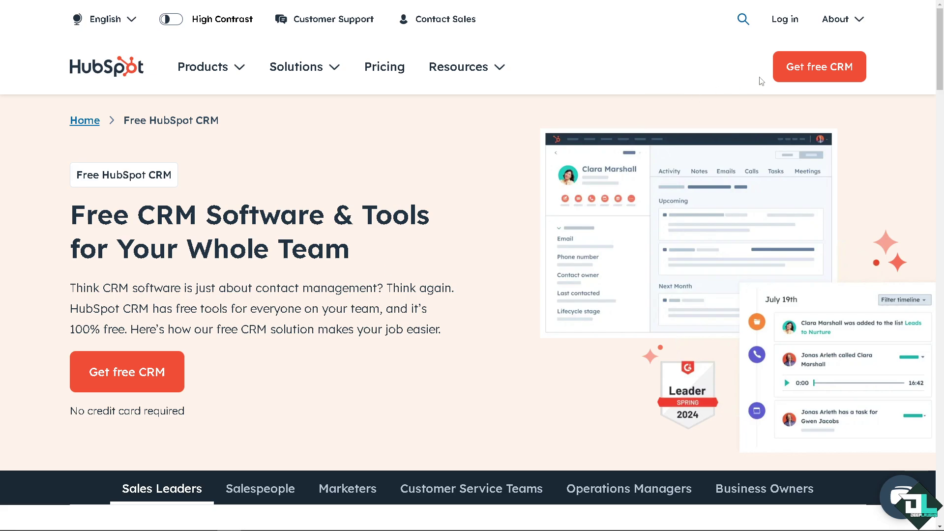
left_click(785, 20)
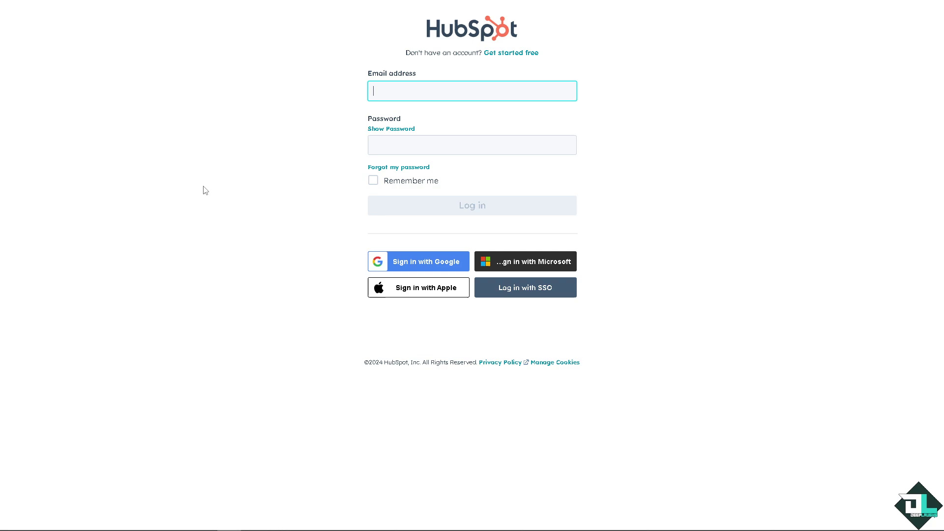
Sign in to HubSpot and reach the Marketing Hub Professional Trial Guide.
left_click(516, 57)
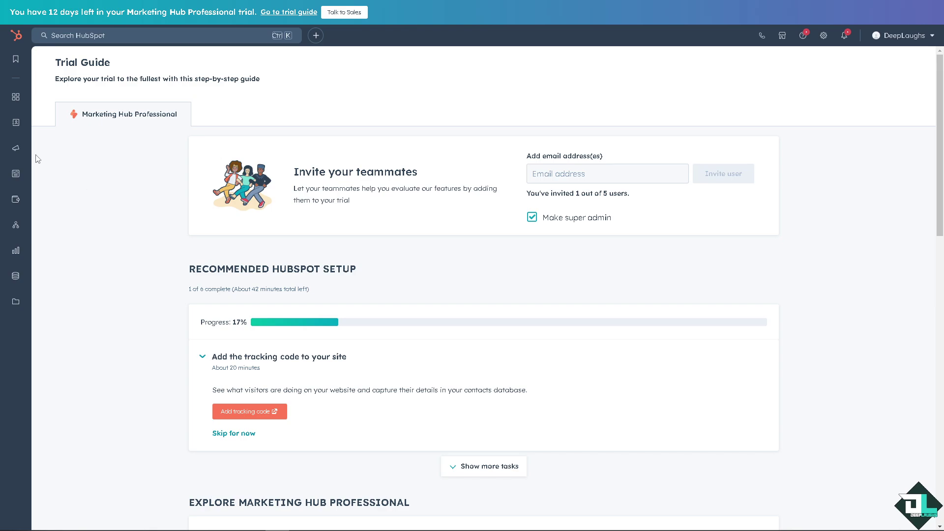
Open the Create a list form from CRM > Lists in the left sidebar.
mouse_move(22, 150)
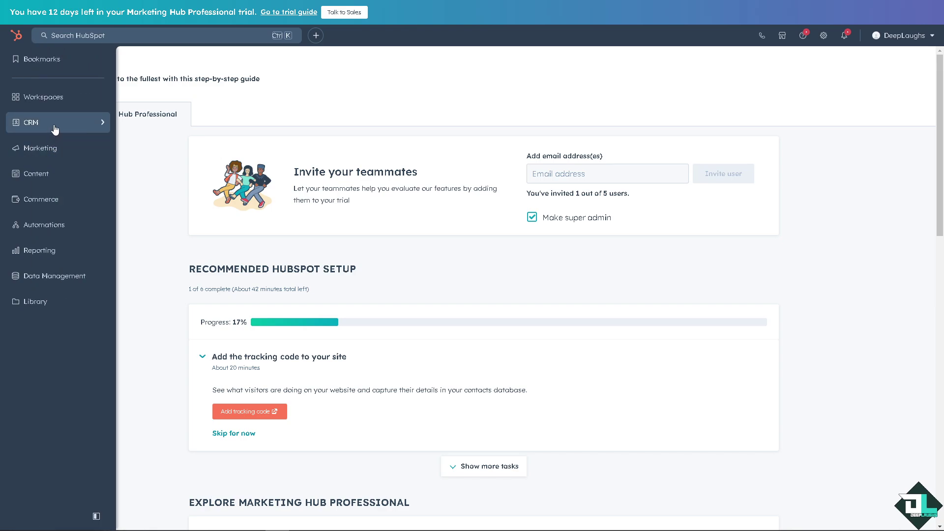
mouse_move(76, 129)
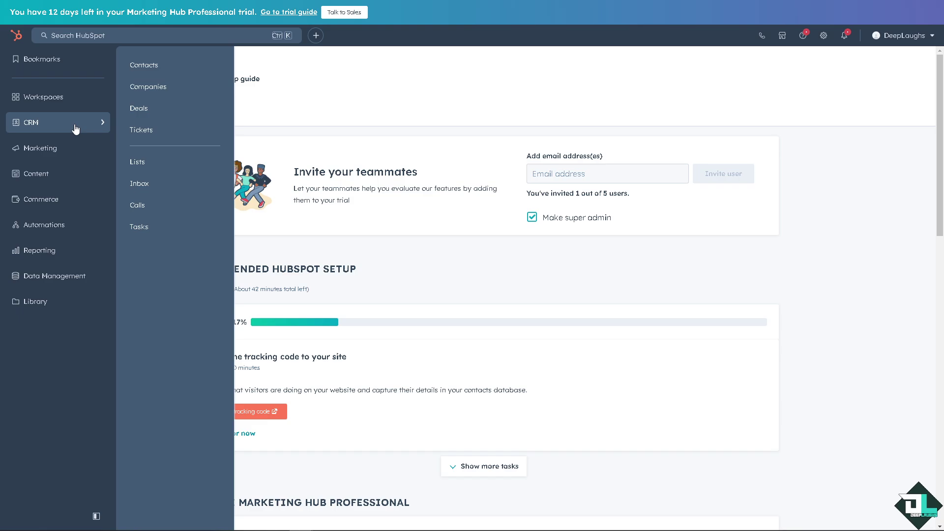
left_click(161, 164)
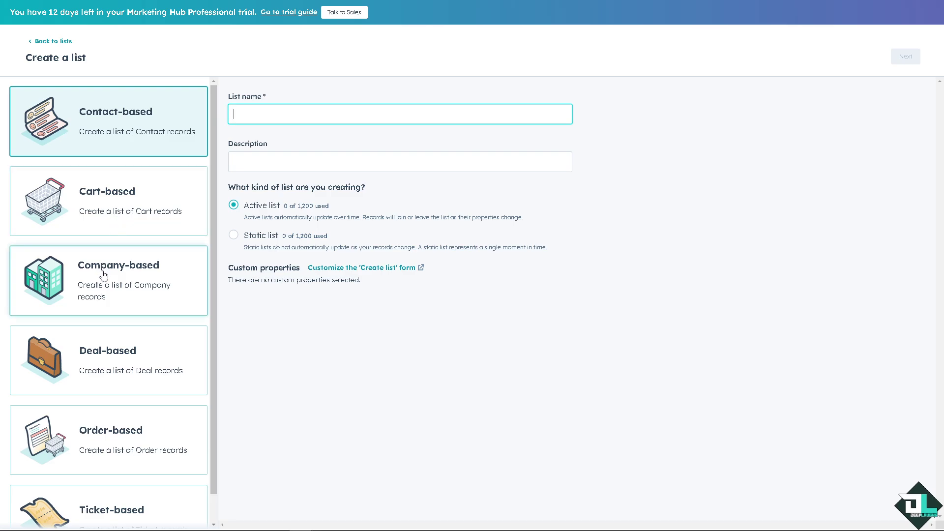
Name the contact-based active list 'Deep Laughs', describe it as 'How-to create lists in HubSpot', and continue.
scroll(105, 275, "down", 1)
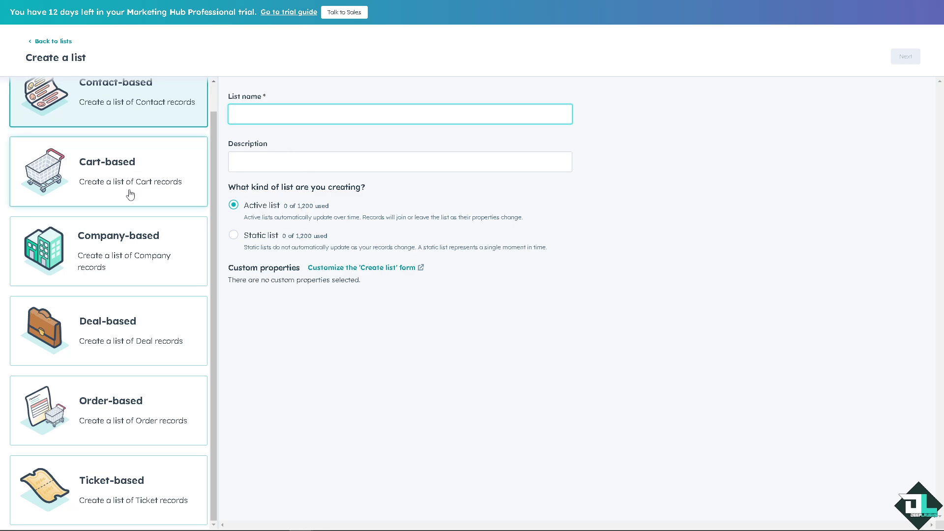
scroll(130, 194, "up", 1)
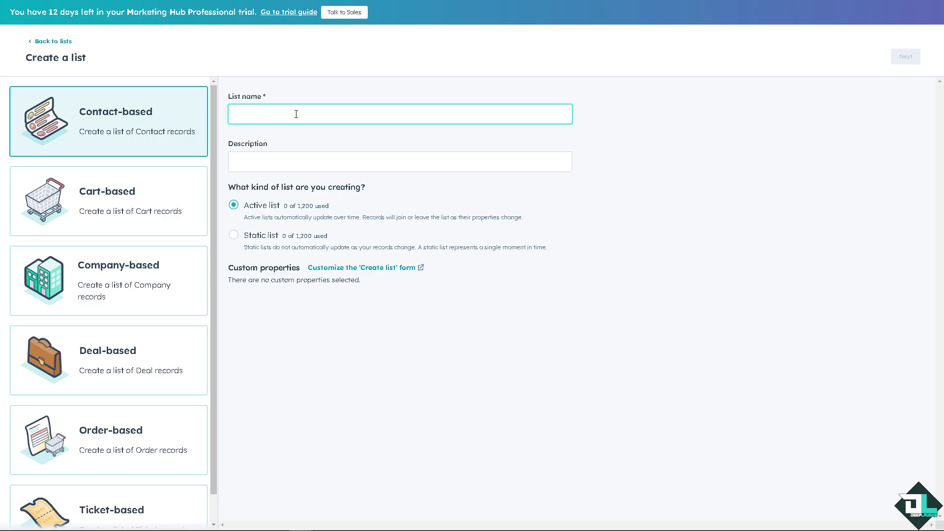
type("eep Laughs")
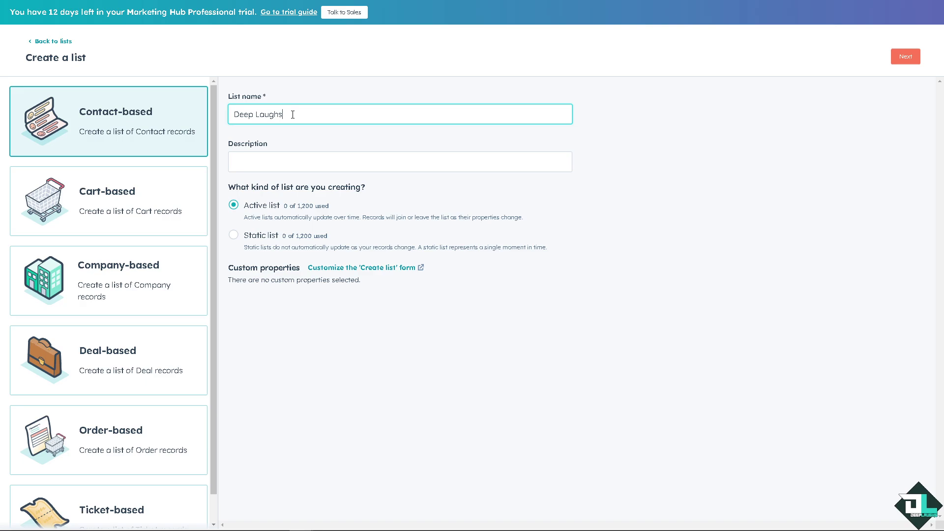
left_click(221, 136)
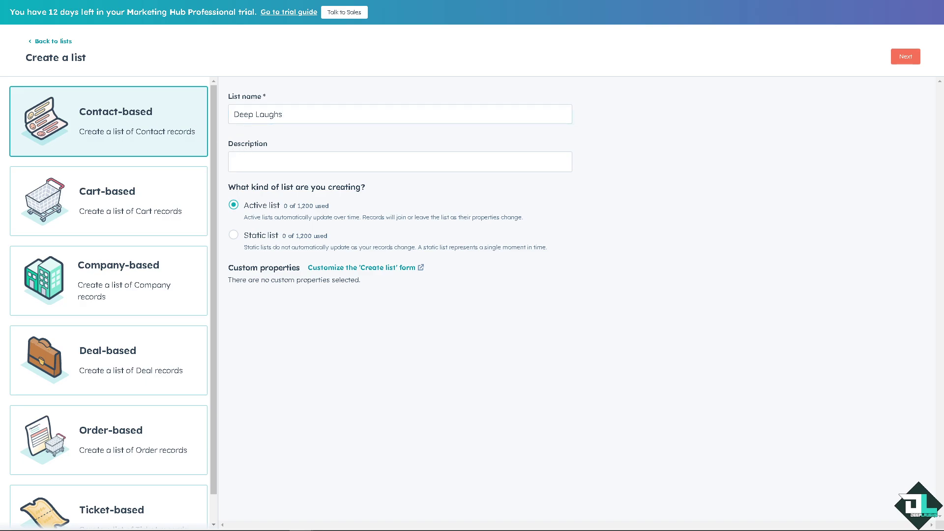
left_click(233, 164)
type("How-to create lists in HubSpot")
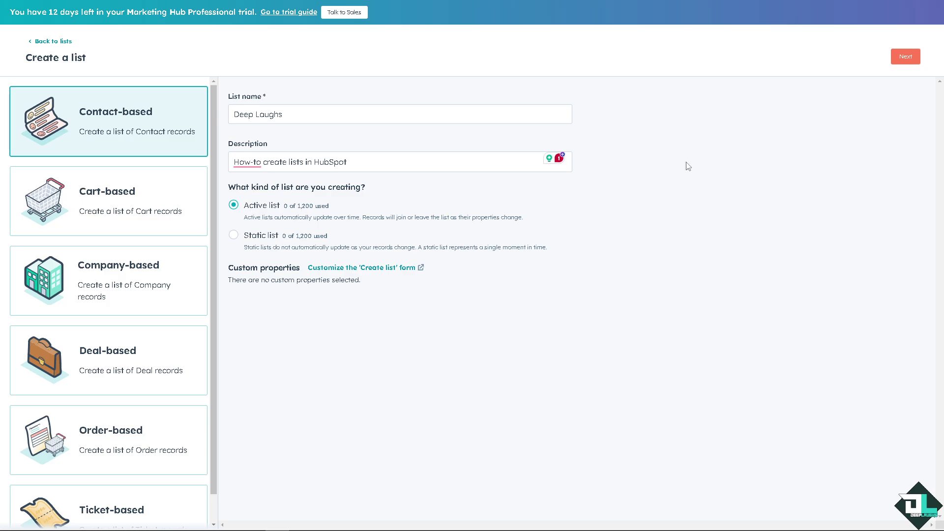
left_click(910, 58)
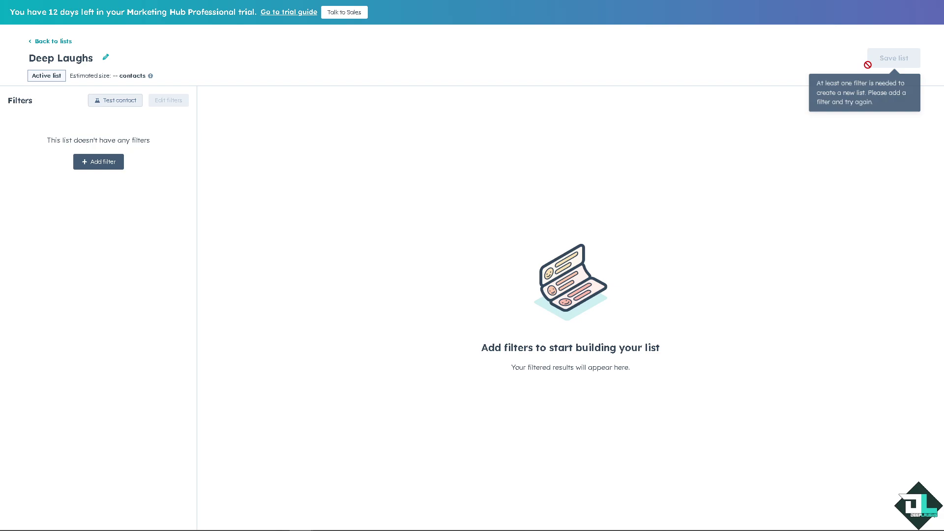
Test the Deep Laughs list against the first sample contact and begin adding a filter.
left_click(118, 101)
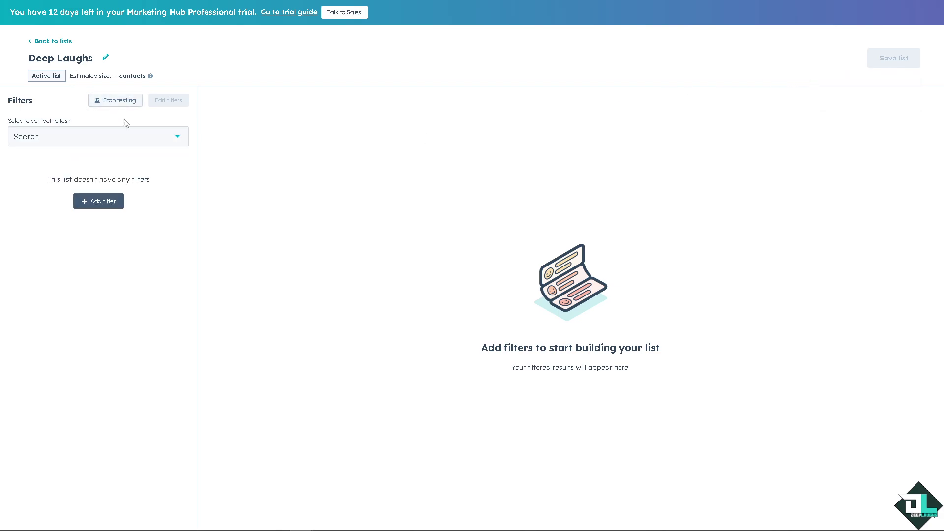
left_click(135, 140)
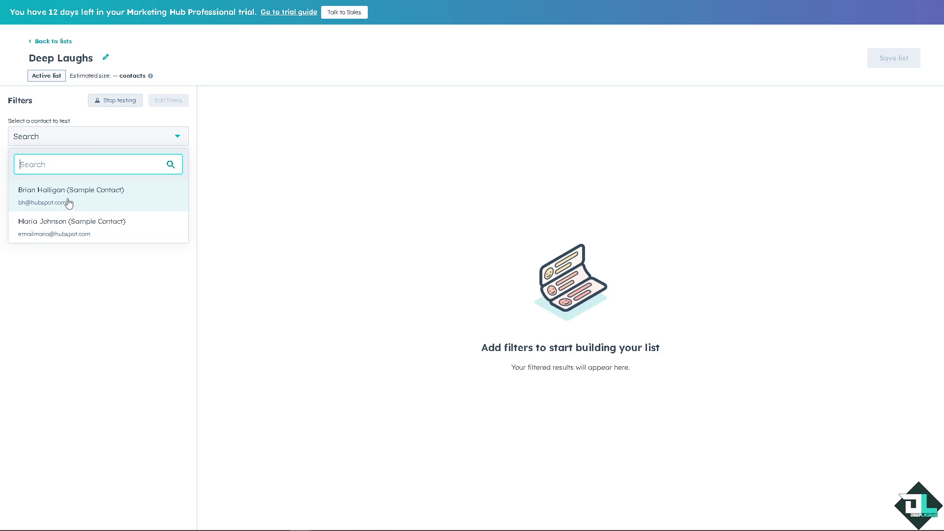
left_click(100, 200)
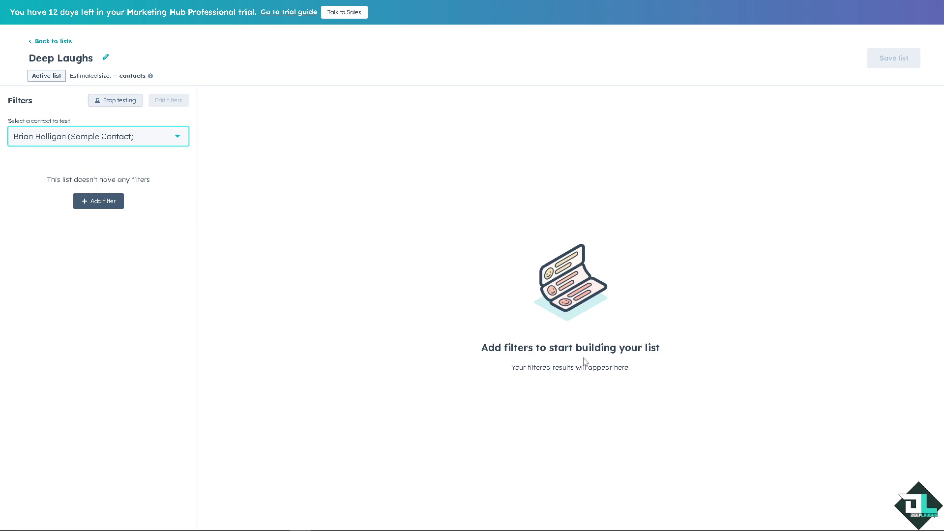
left_click(104, 201)
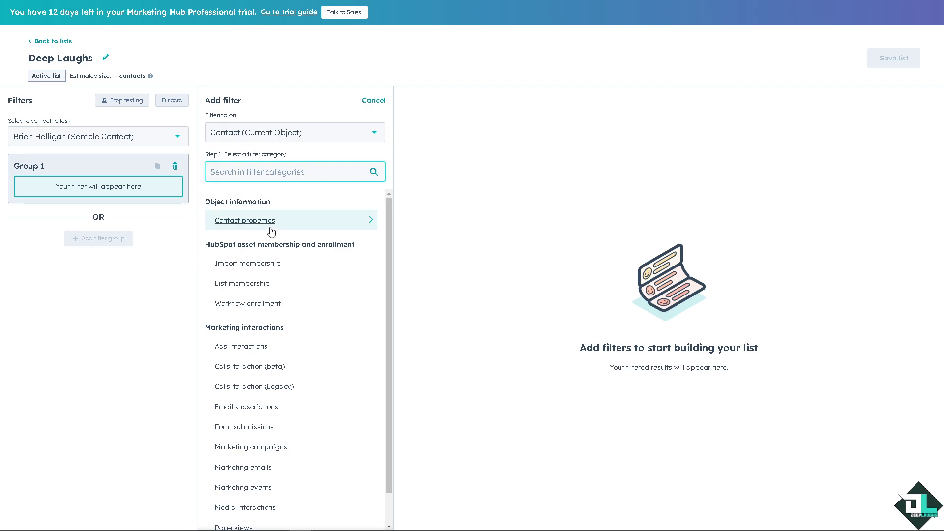
Try a Contact owner filter, delete it, and stop testing against the sample contact.
left_click(340, 224)
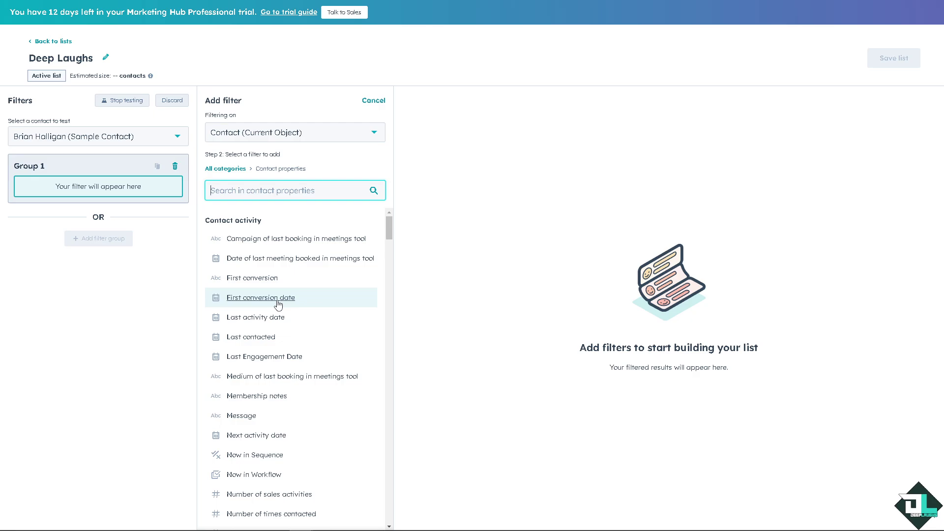
scroll(278, 305, "down", 6)
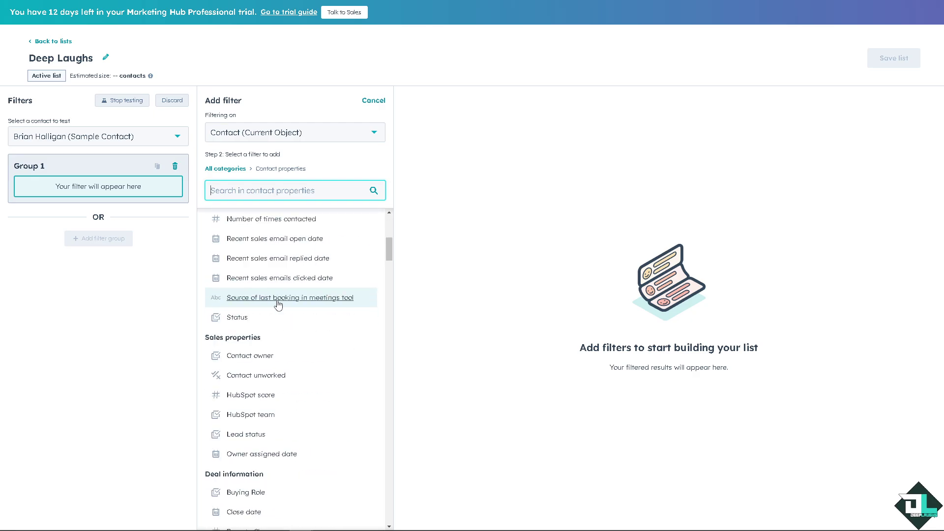
left_click(264, 355)
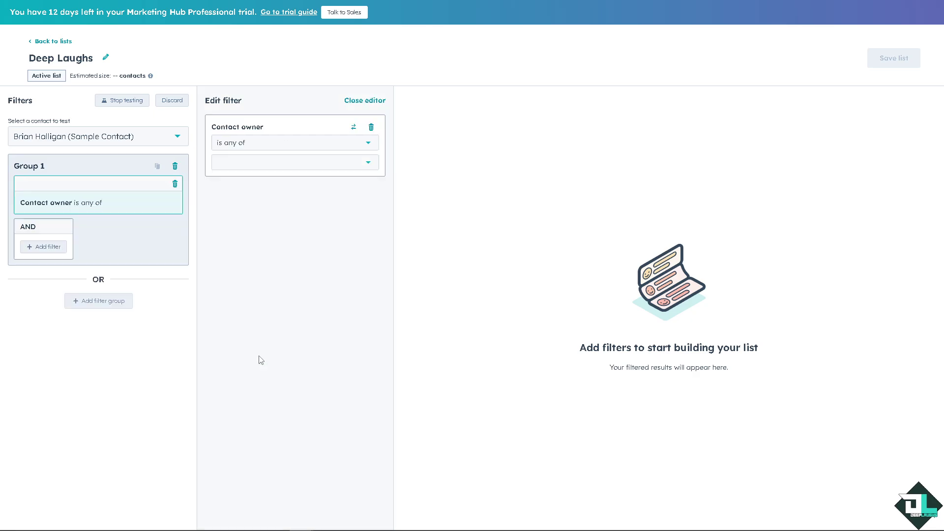
left_click(350, 163)
left_click(474, 204)
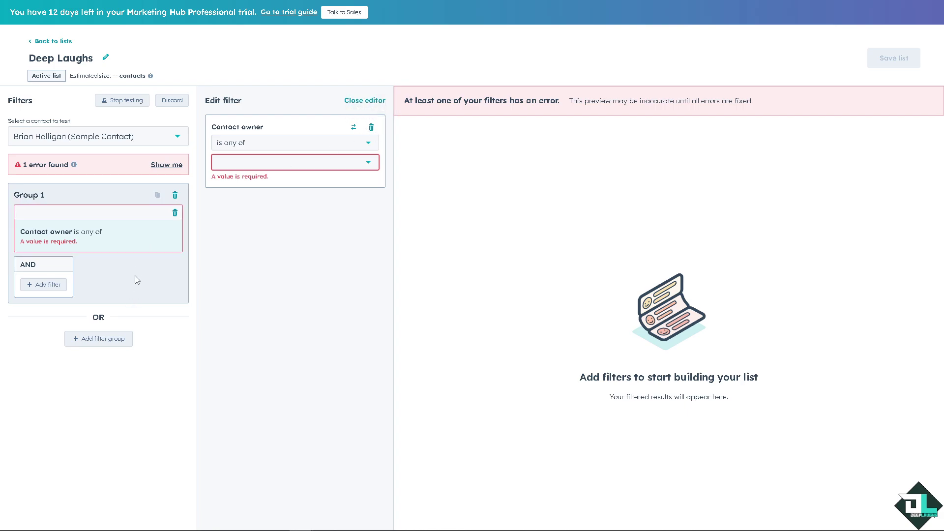
left_click(371, 127)
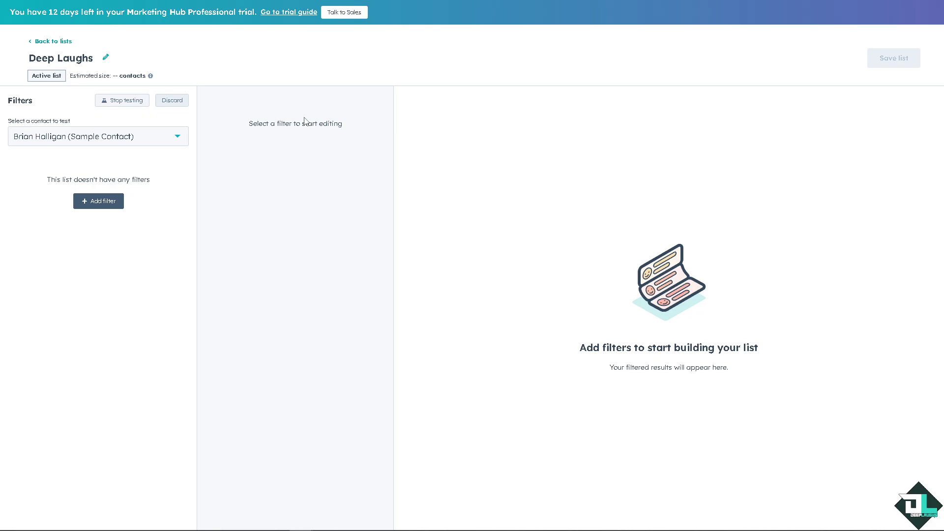
left_click(137, 102)
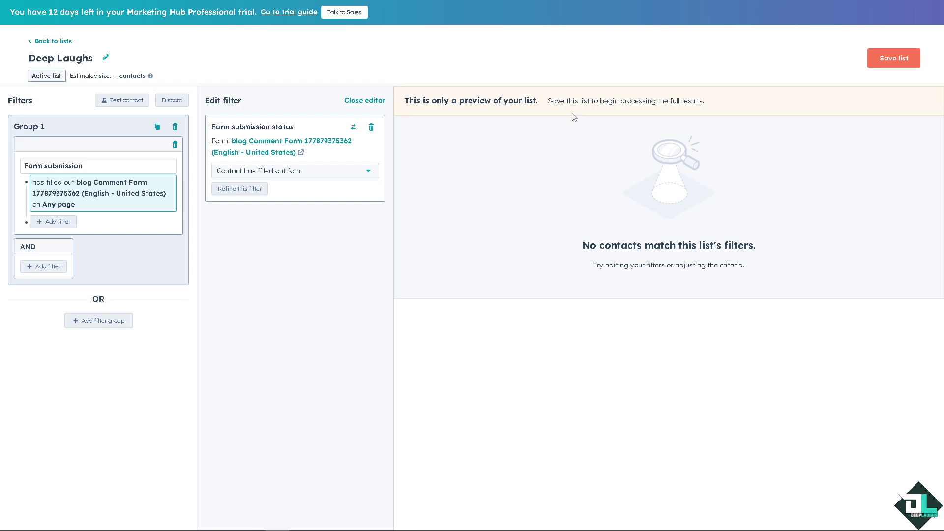
Save the Deep Laughs active list with its blog Comment Form submission filter.
left_click(893, 58)
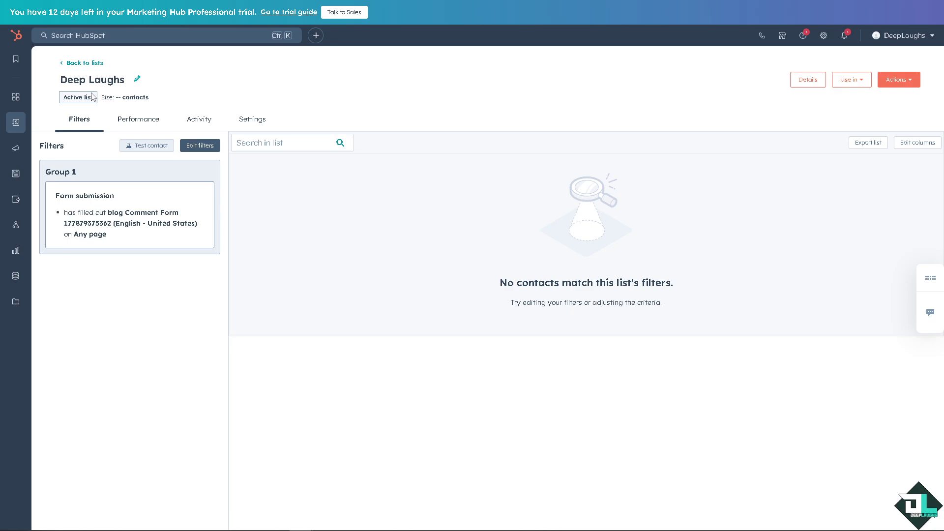
Look over the 24 List properties in settings, then return to the Lists overview.
left_click(89, 63)
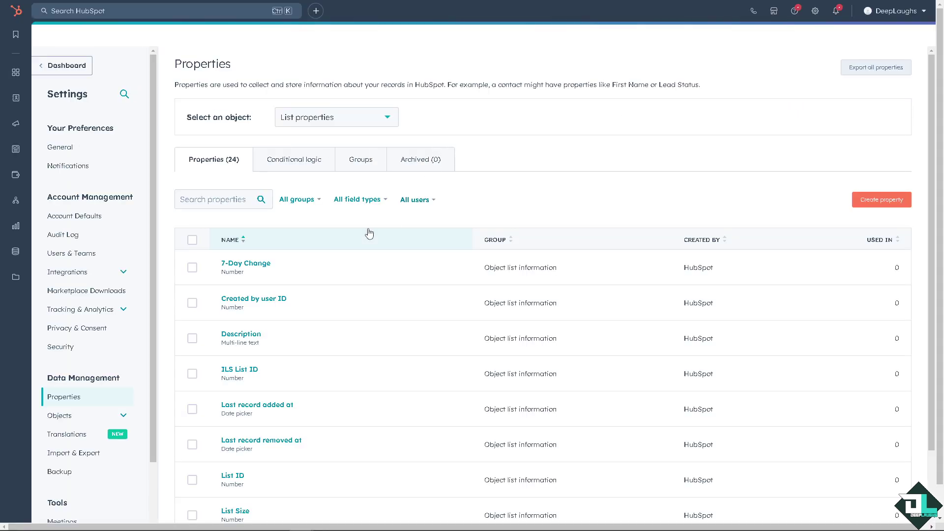
left_click(351, 123)
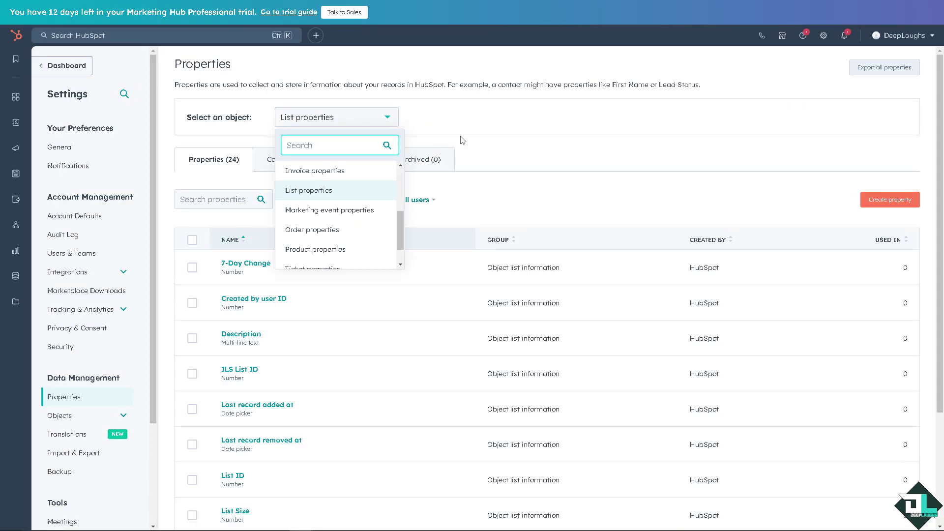
left_click(348, 197)
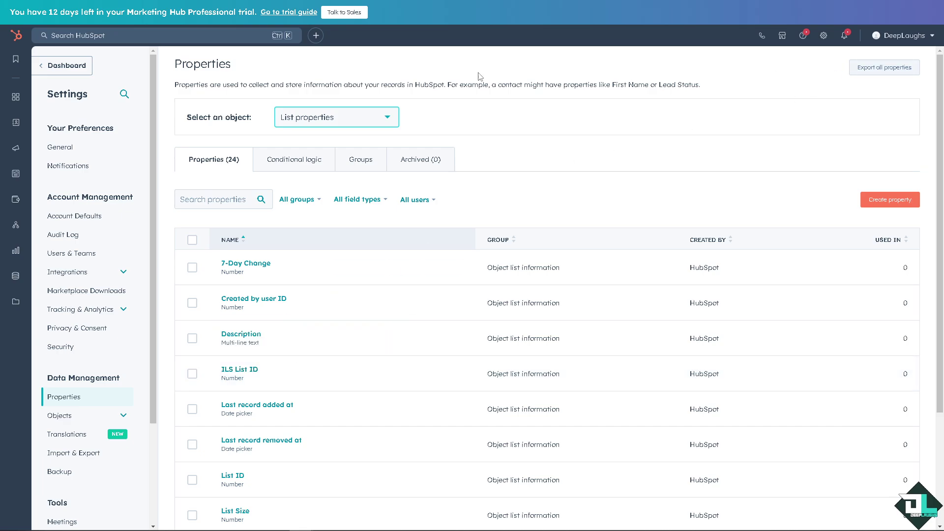
left_click(73, 69)
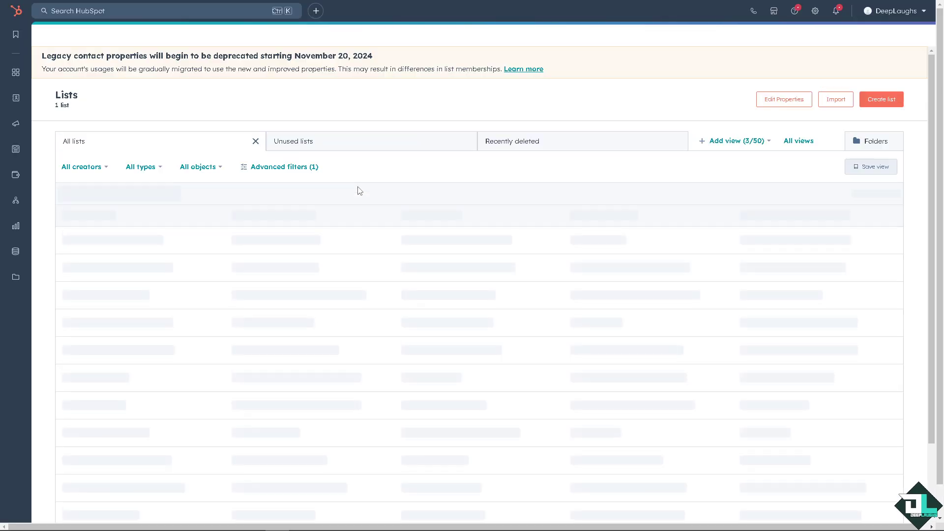
On the Imports page, browse the sync apps list, loading more, then close it.
left_click(844, 99)
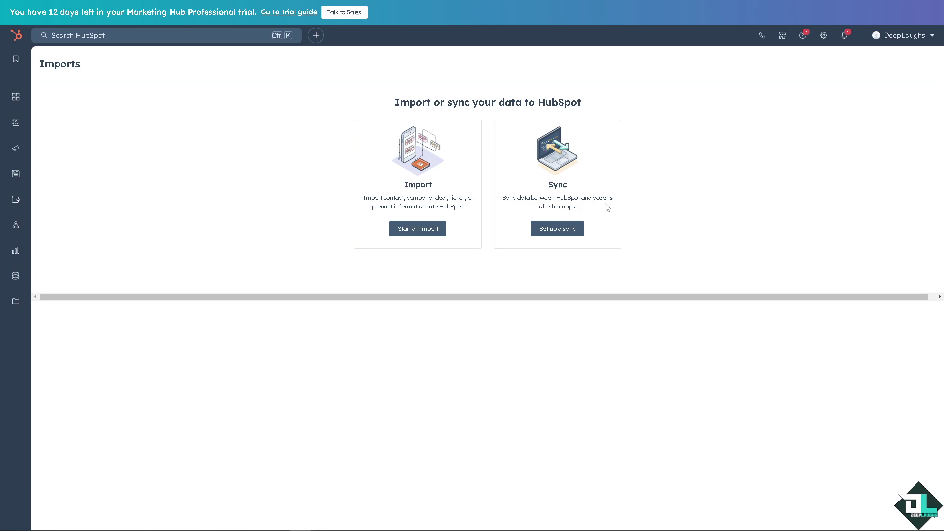
left_click(558, 229)
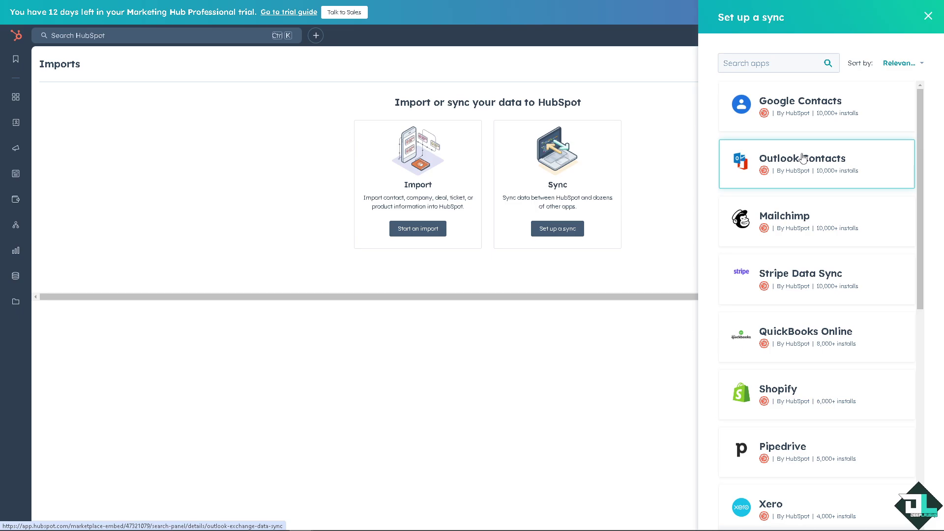
scroll(789, 218, "down", 2)
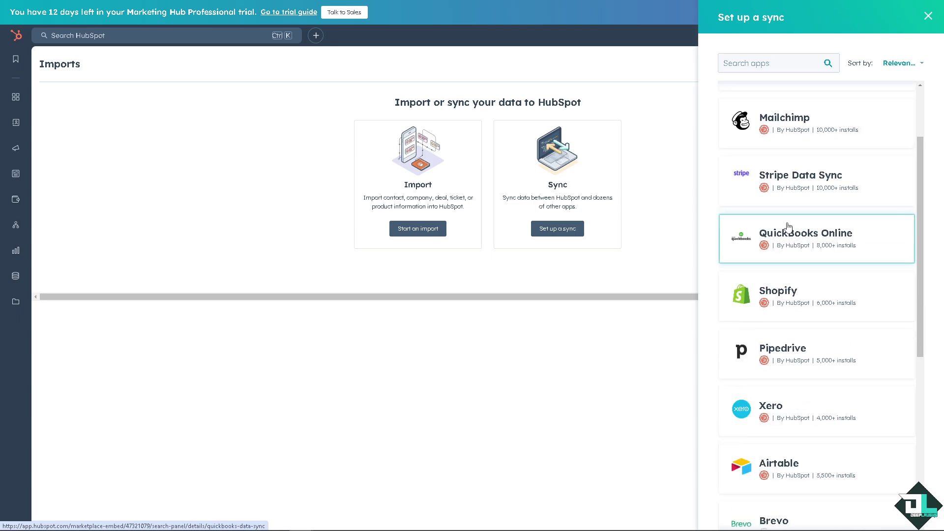
scroll(780, 285, "down", 1)
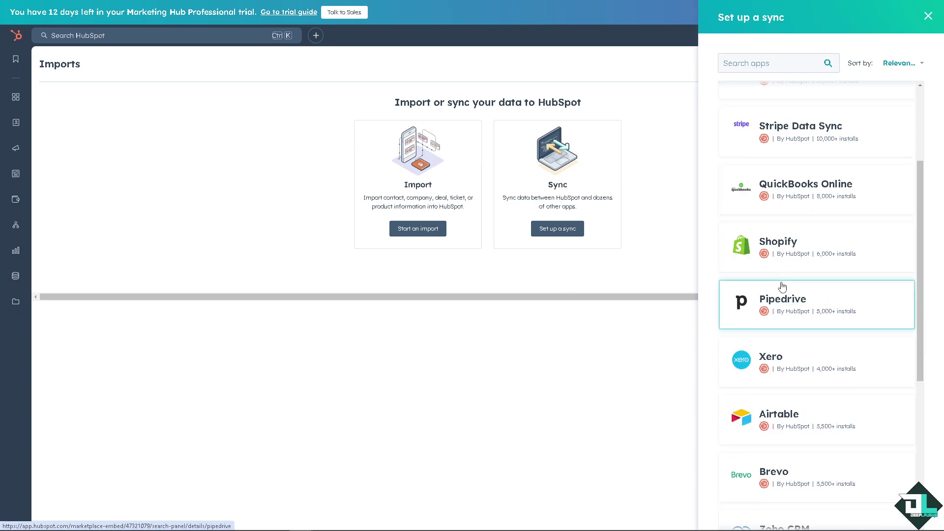
scroll(801, 344, "down", 2)
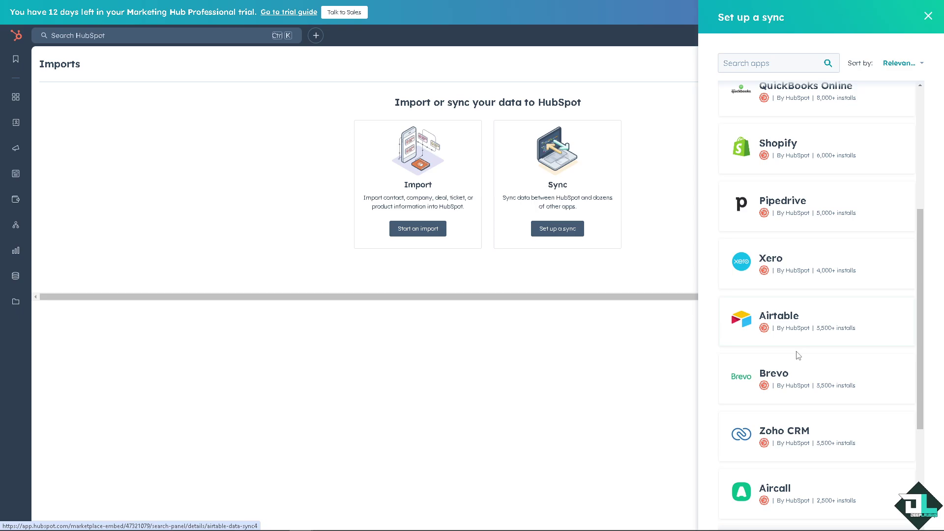
scroll(809, 390, "down", 4)
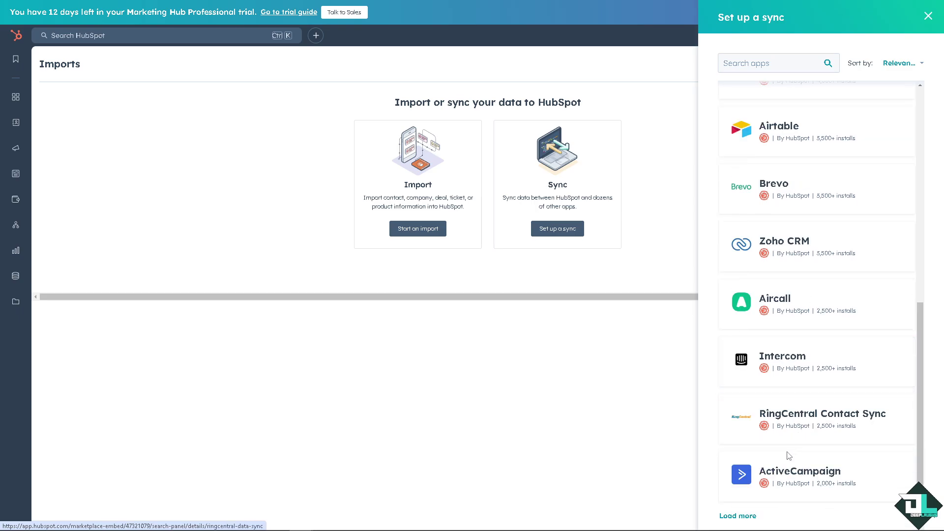
left_click(737, 515)
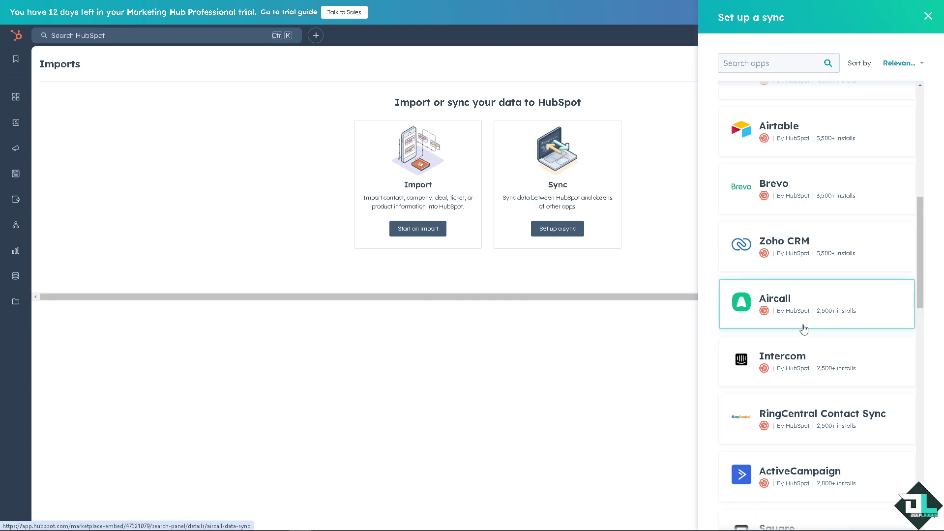
scroll(815, 382, "down", 10)
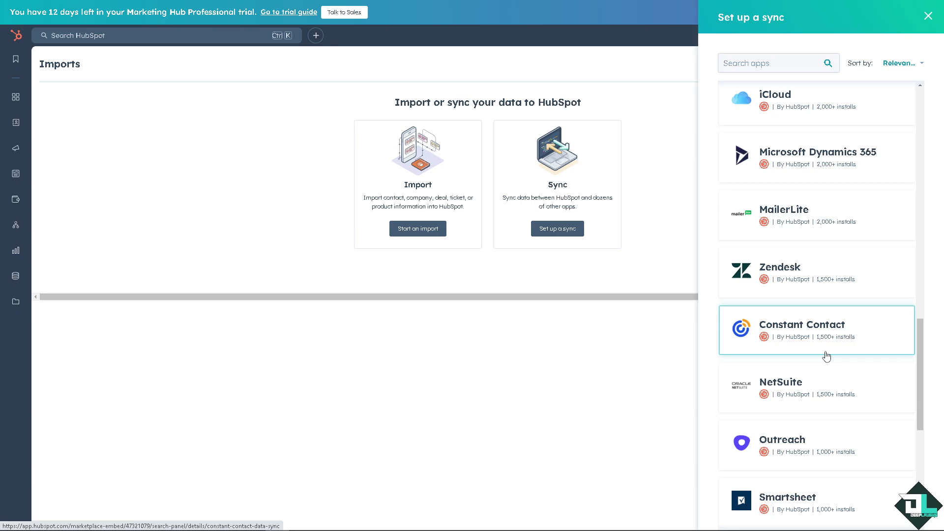
scroll(827, 356, "down", 3)
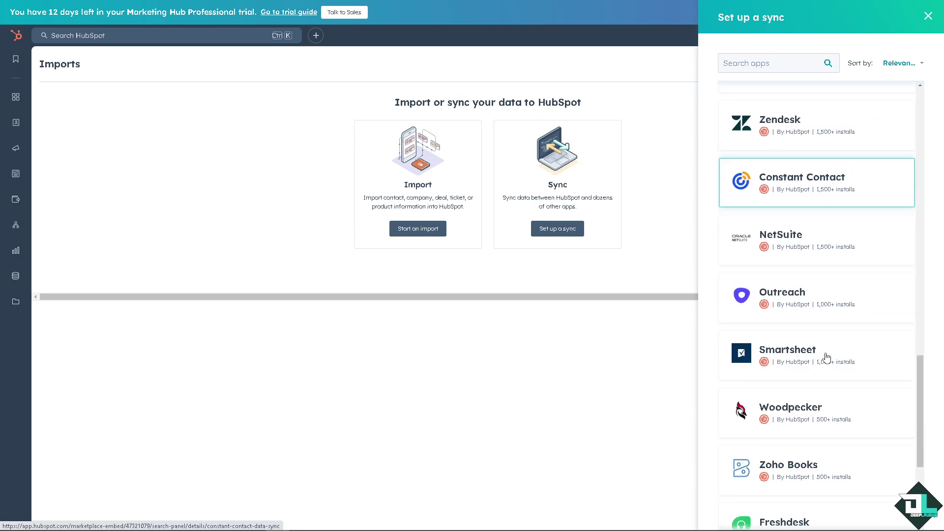
scroll(827, 356, "down", 5)
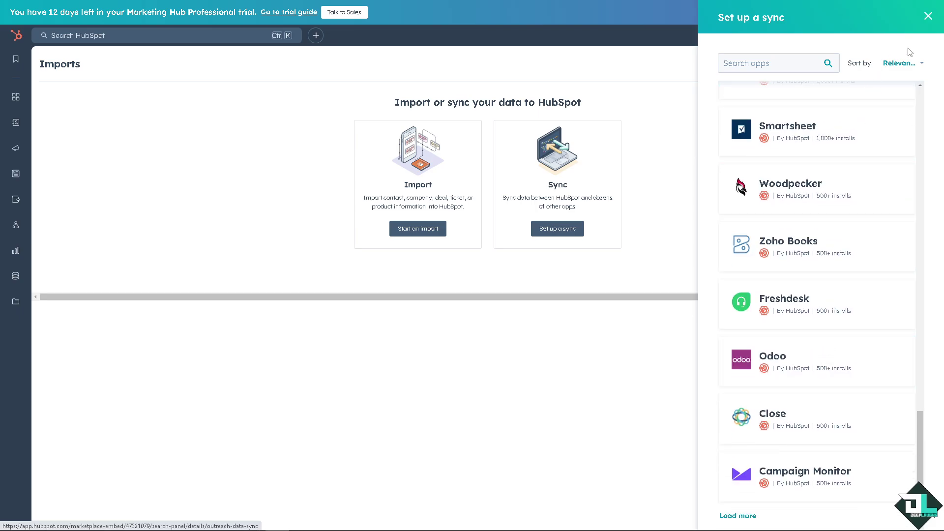
left_click(928, 16)
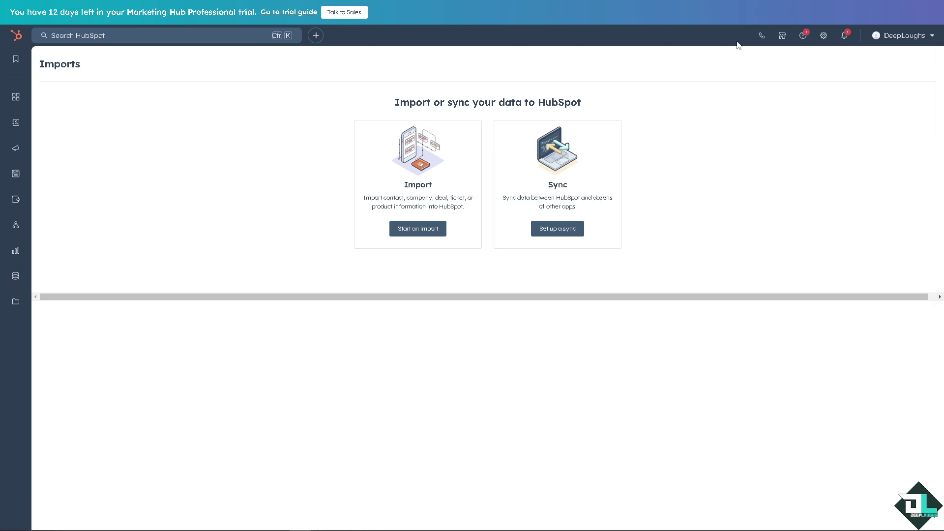
Create a static cart-based list 'DeepLaughs Channel' described as 'How-to create lists in HubSpot'.
mouse_move(74, 123)
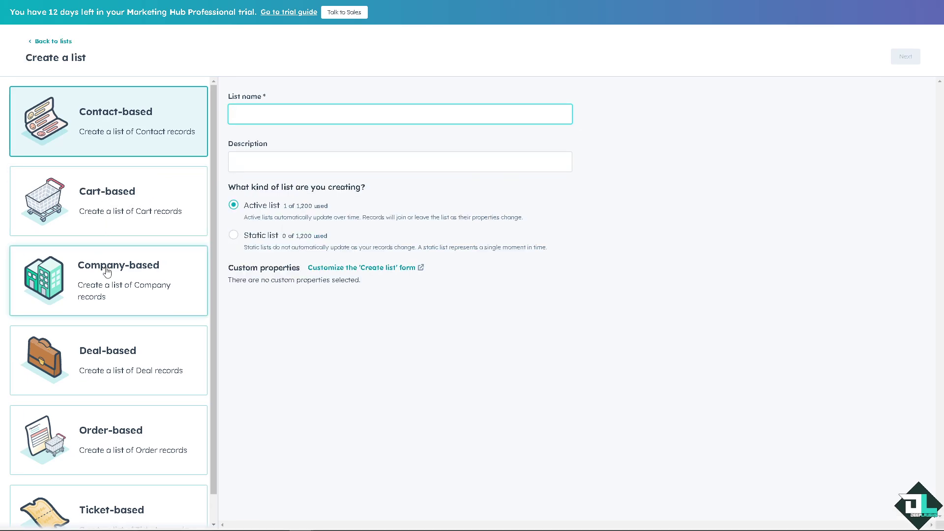
left_click(98, 206)
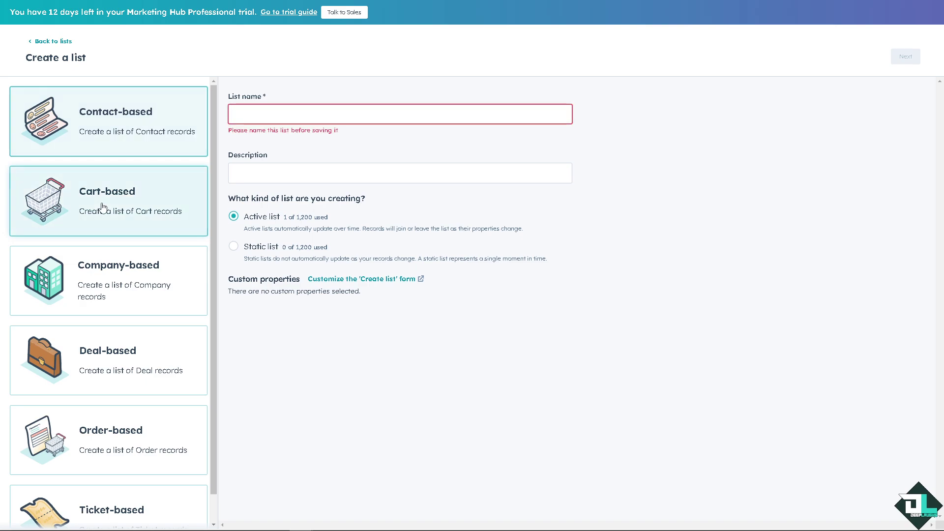
left_click(285, 113)
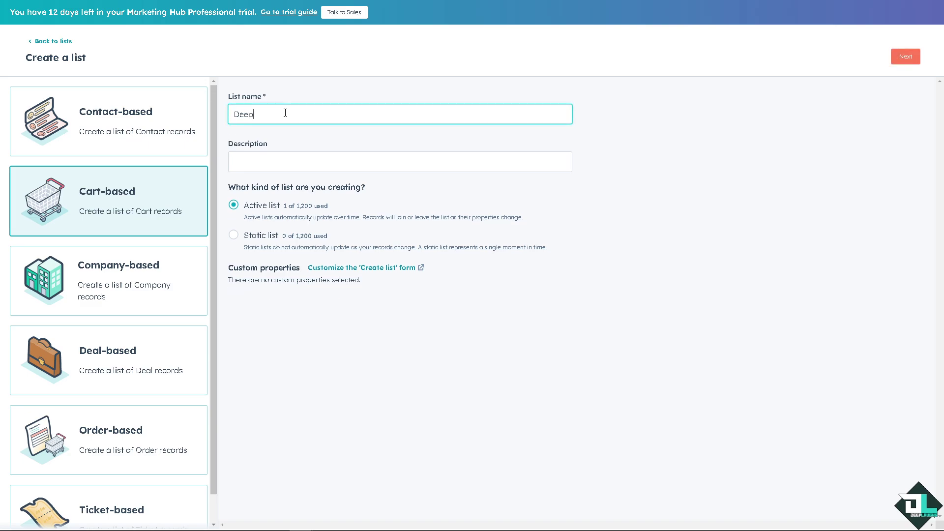
type("DeepLaughs Channel")
left_click(327, 201)
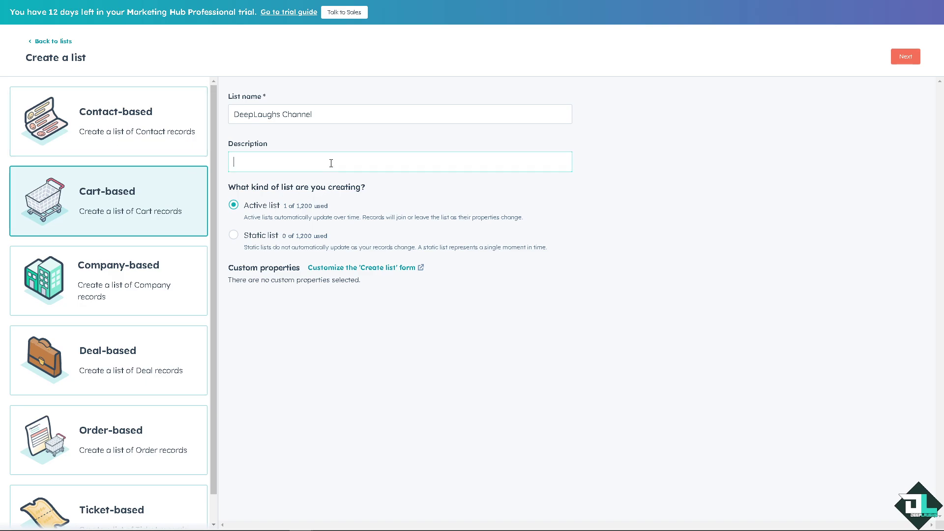
type("How-to create lists in HubSpot")
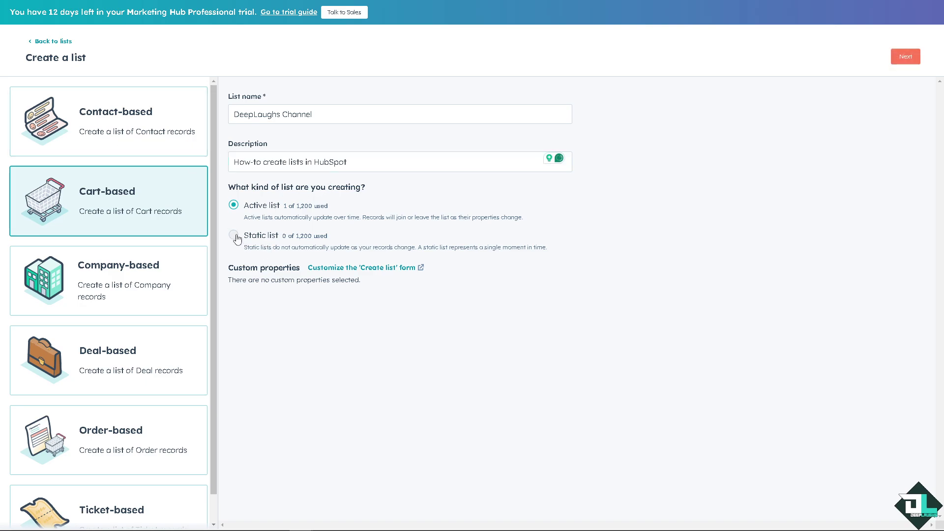
left_click(236, 235)
Add a Cart ID filter that keeps the 'is equal to any of' operator with value Cart.
left_click(910, 59)
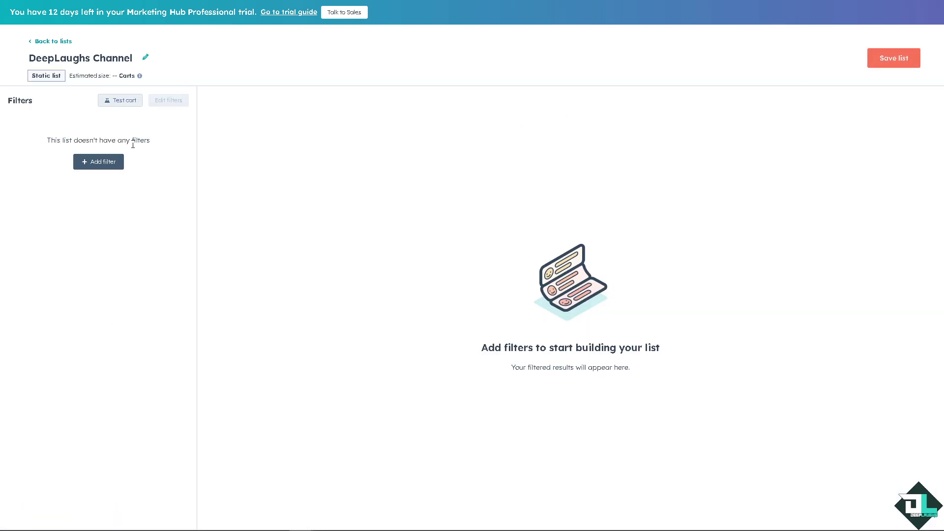
left_click(113, 163)
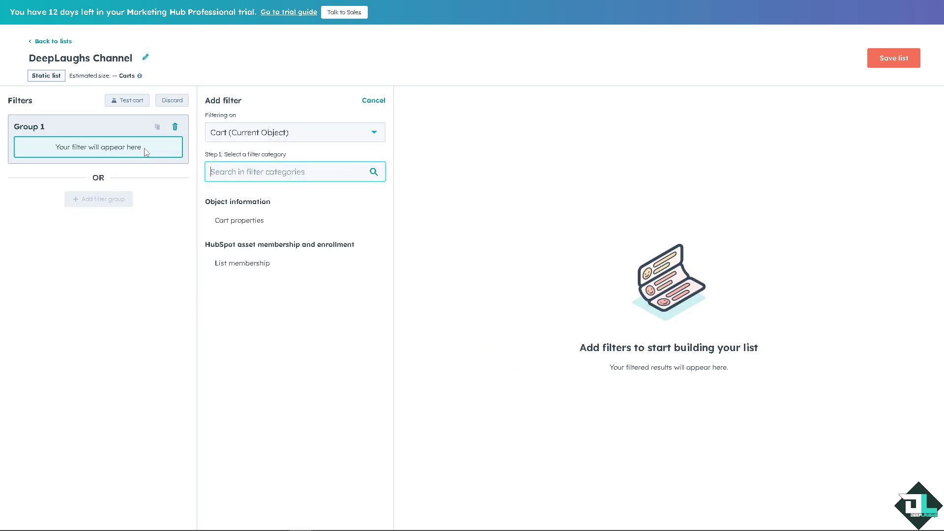
left_click(254, 221)
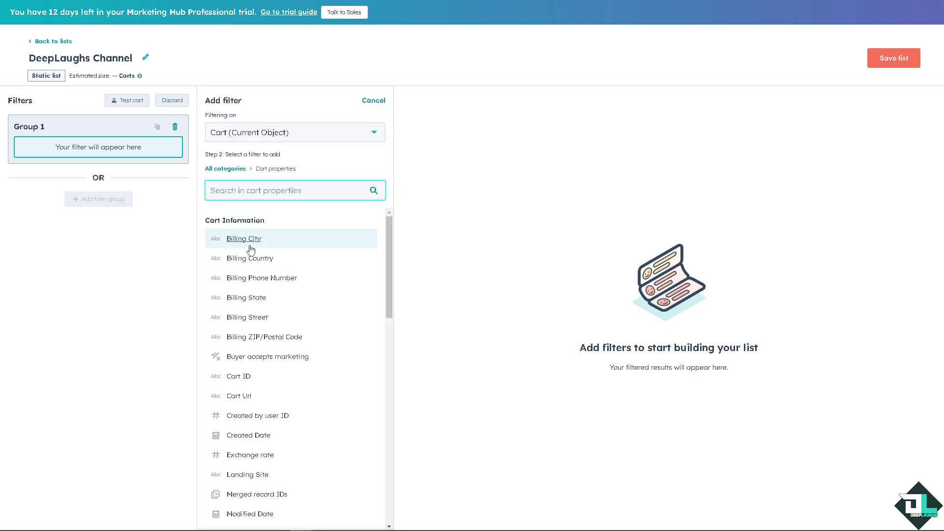
left_click(239, 377)
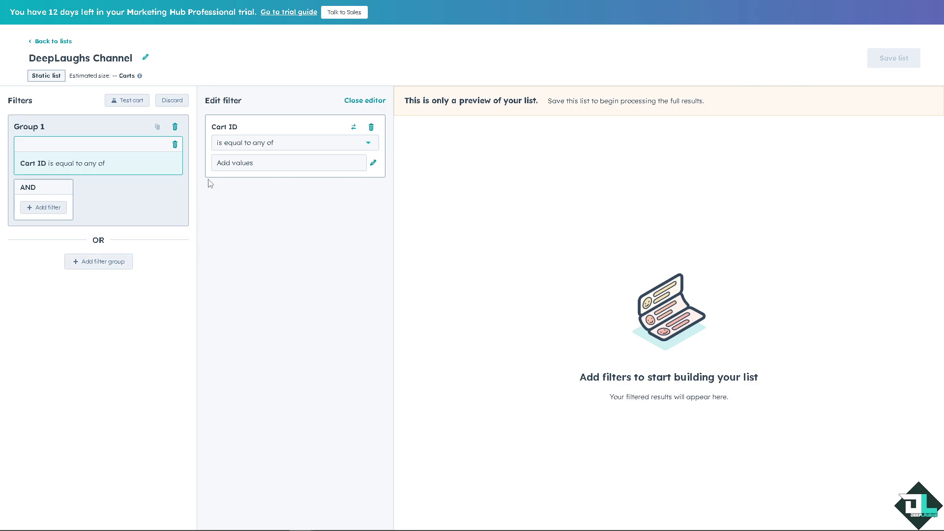
left_click(257, 164)
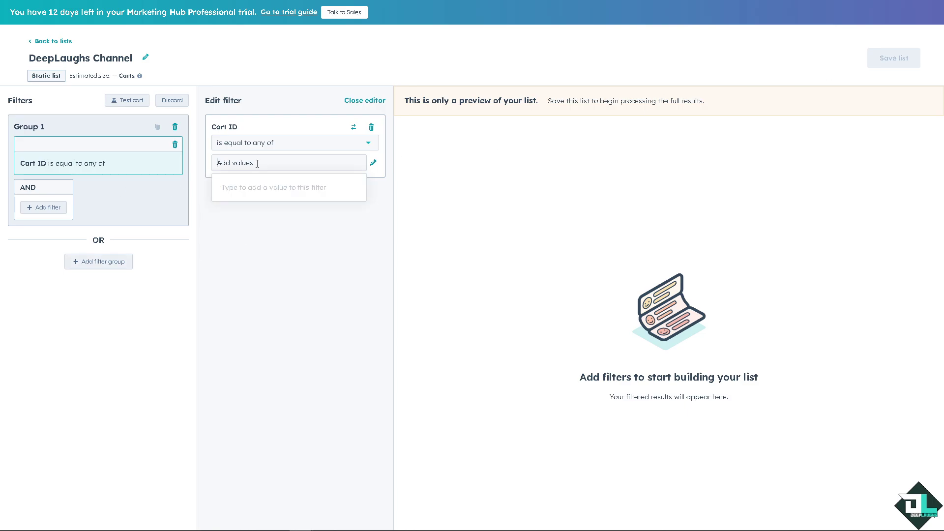
left_click(280, 144)
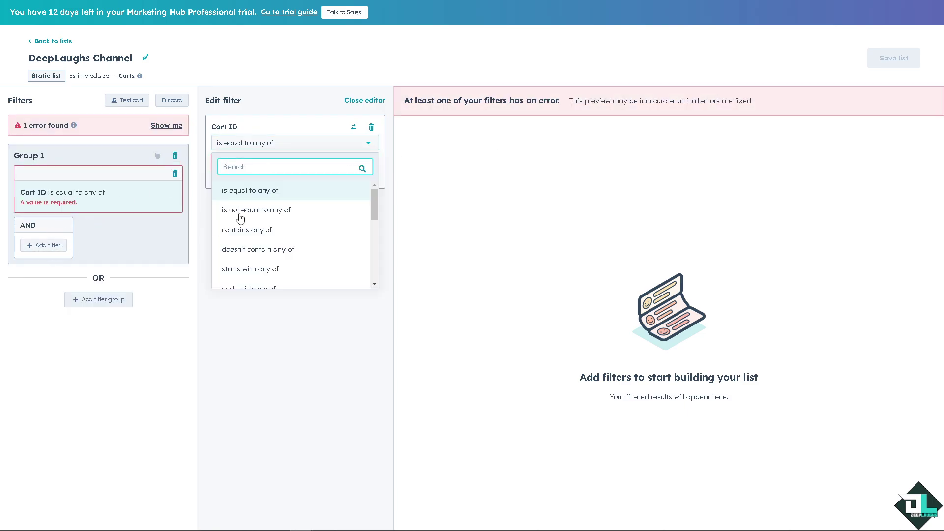
left_click(278, 192)
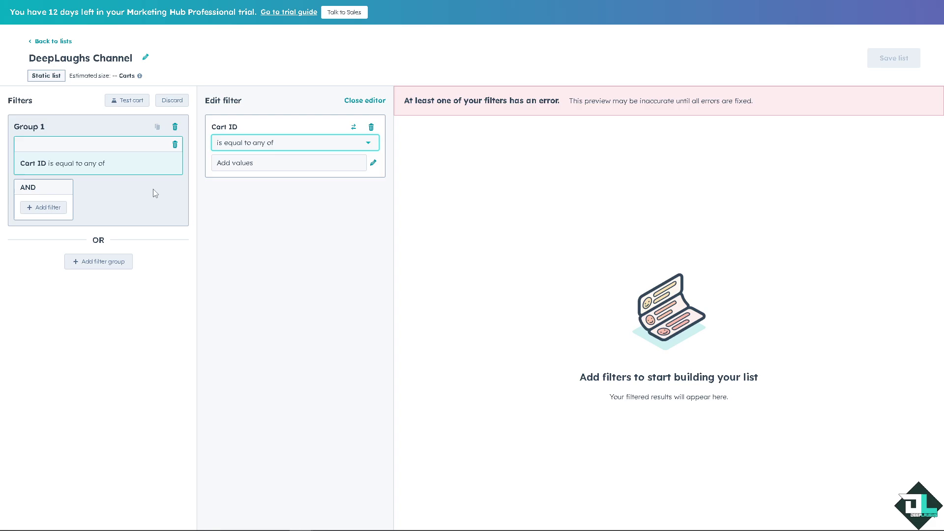
Add a second Group 1 filter on the cart's Billing State containing 'billing'.
left_click(45, 208)
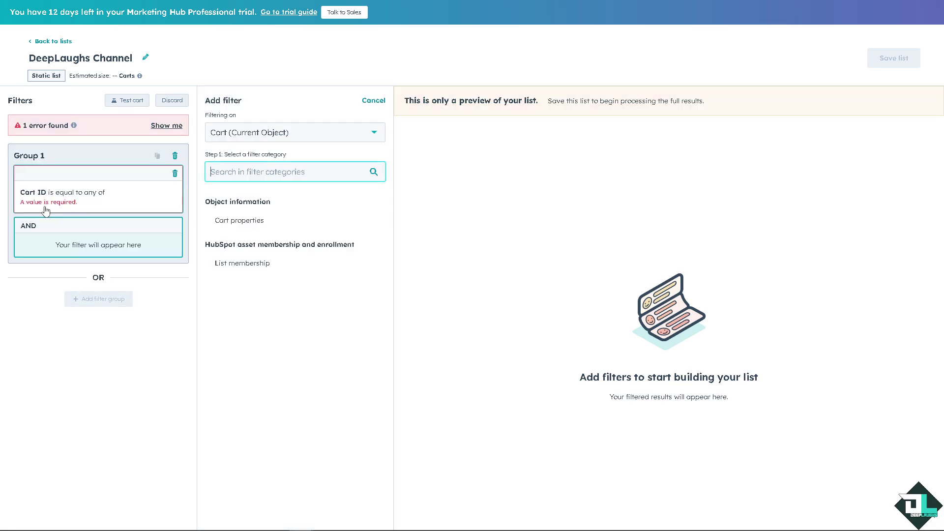
left_click(246, 222)
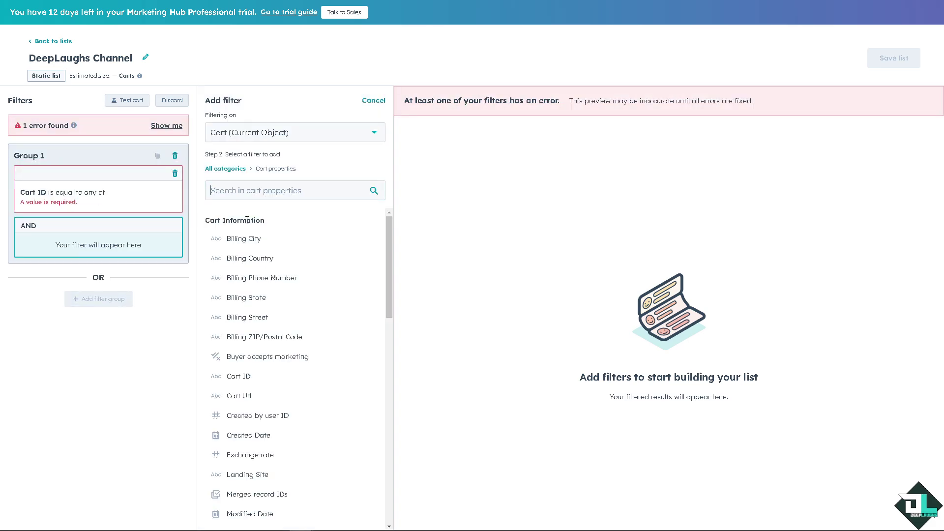
left_click(269, 297)
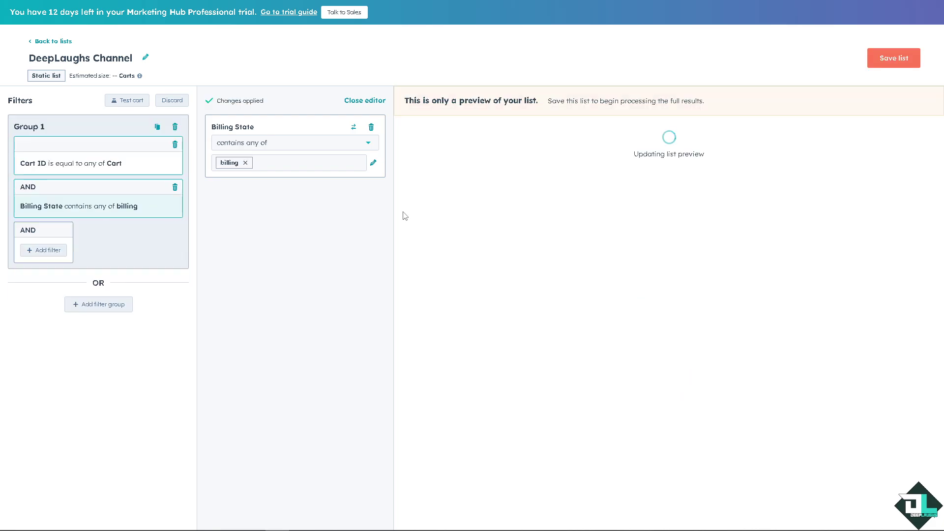
Save the DeepLaughs Channel list, return to all lists, and start creating a new list.
left_click(895, 59)
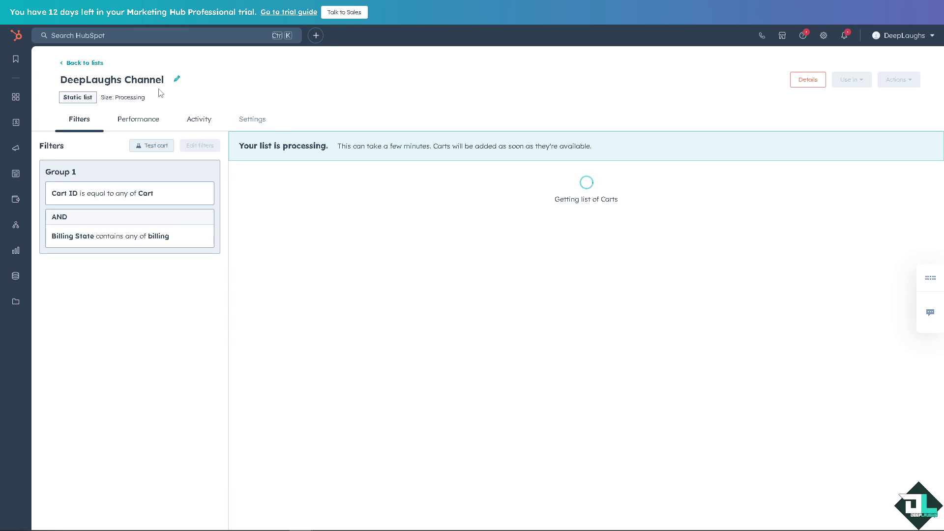
left_click(85, 68)
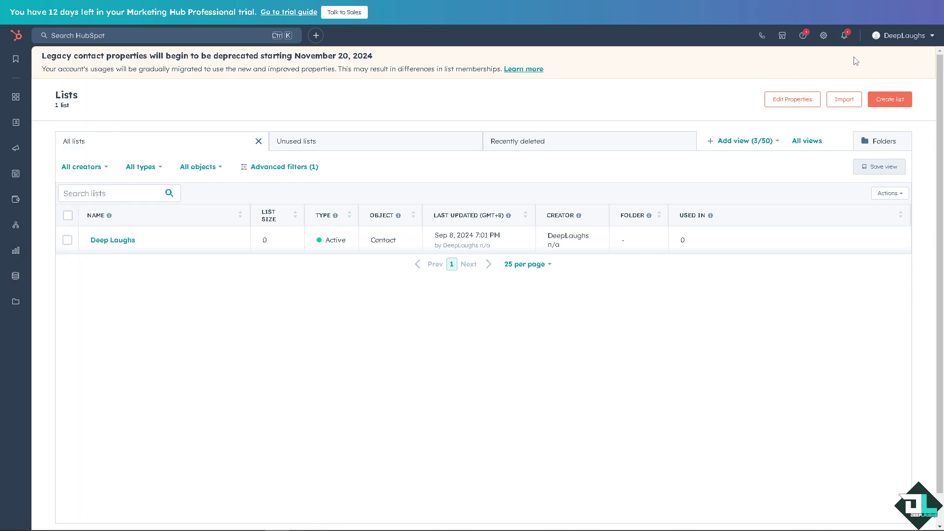
left_click(890, 100)
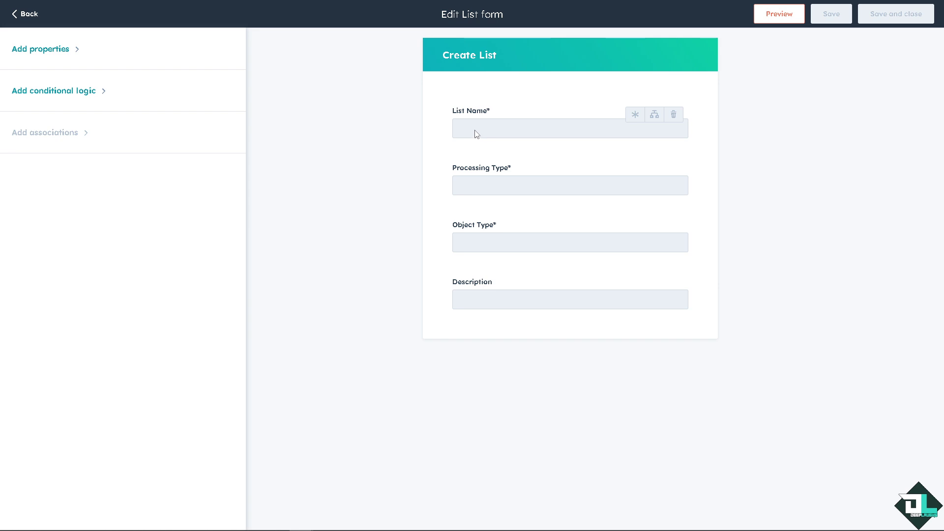
Add the Owner property to the Create List form, then move on to its conditional logic.
left_click(45, 51)
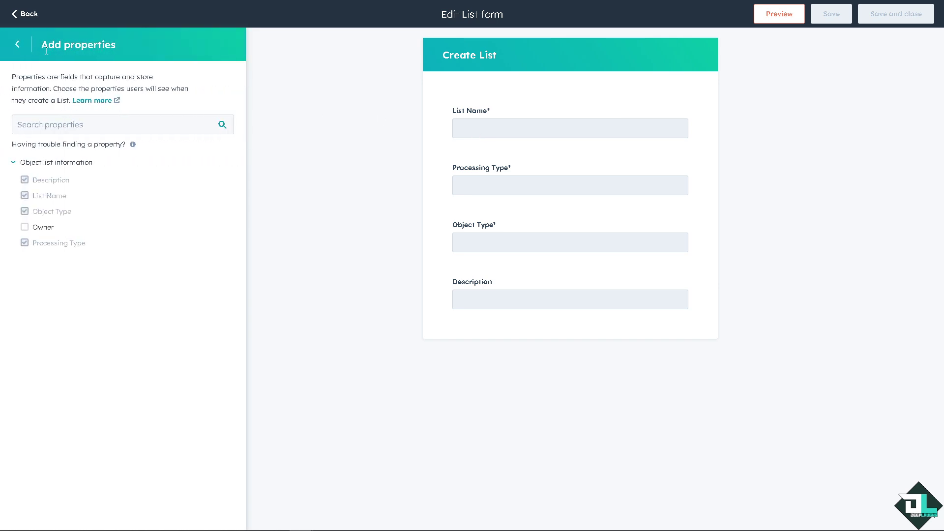
left_click(24, 227)
mouse_move(538, 358)
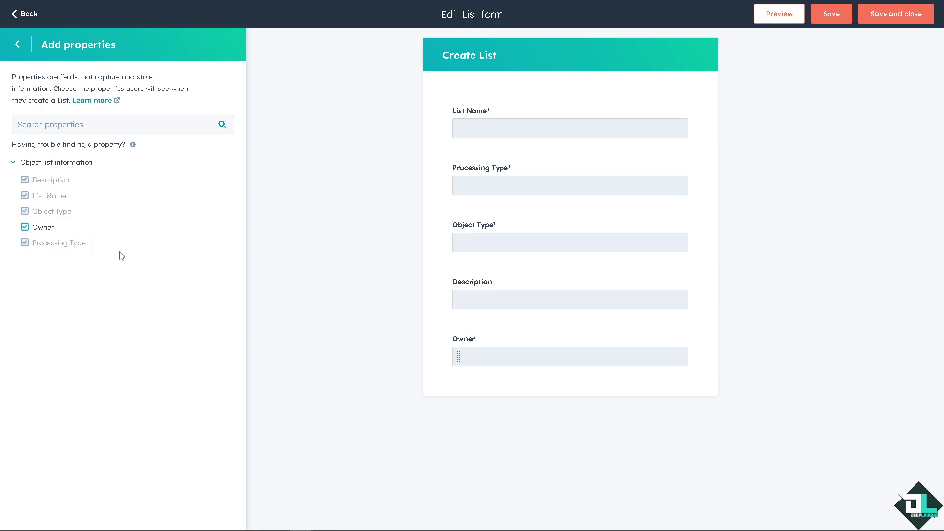
left_click(17, 44)
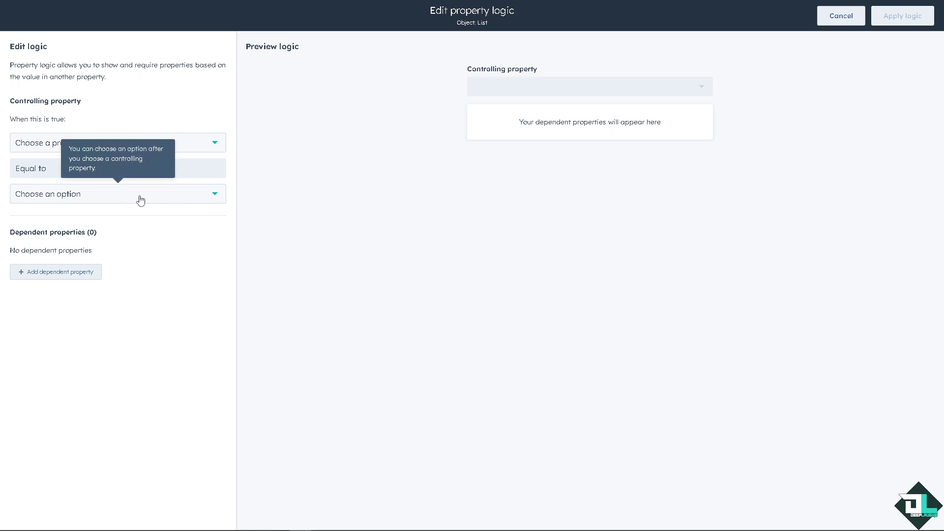
Start a dependent property row, then close the property logic without saving it.
left_click(86, 279)
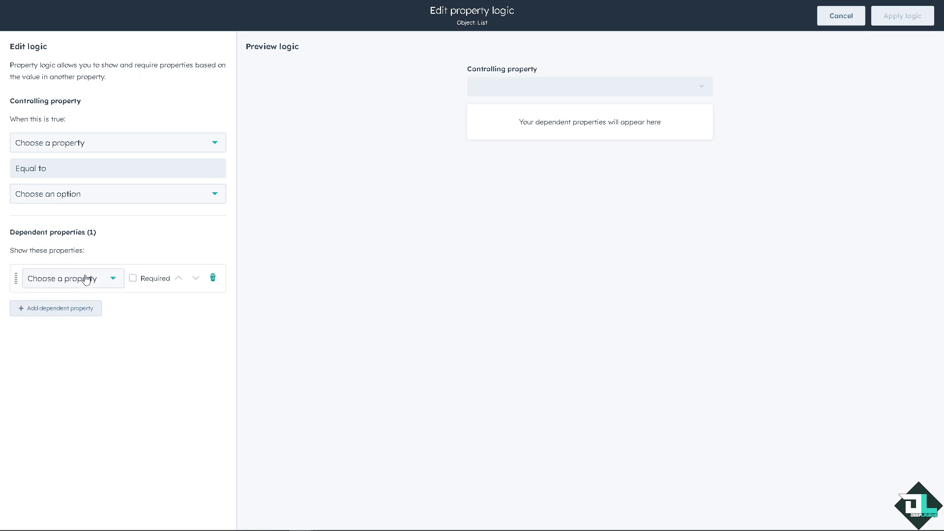
left_click(115, 282)
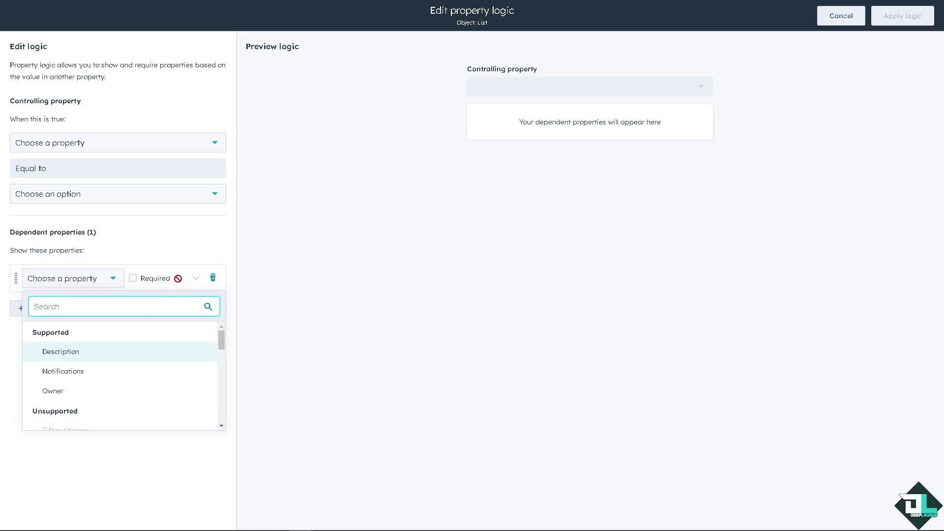
left_click(305, 296)
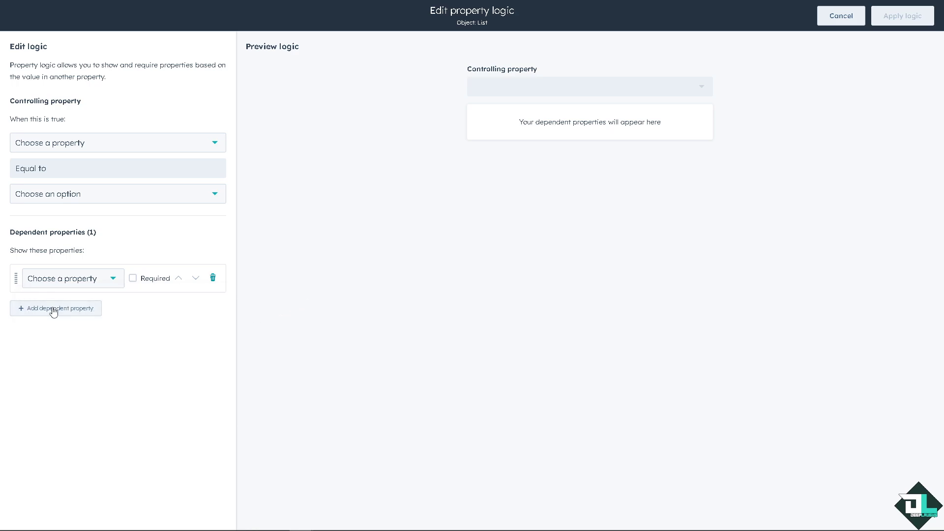
left_click(838, 17)
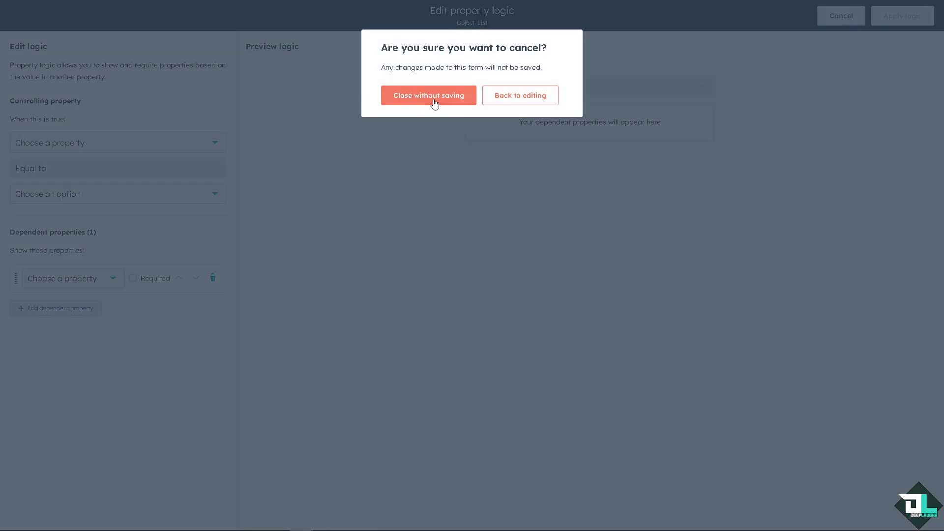
left_click(506, 96)
left_click(831, 19)
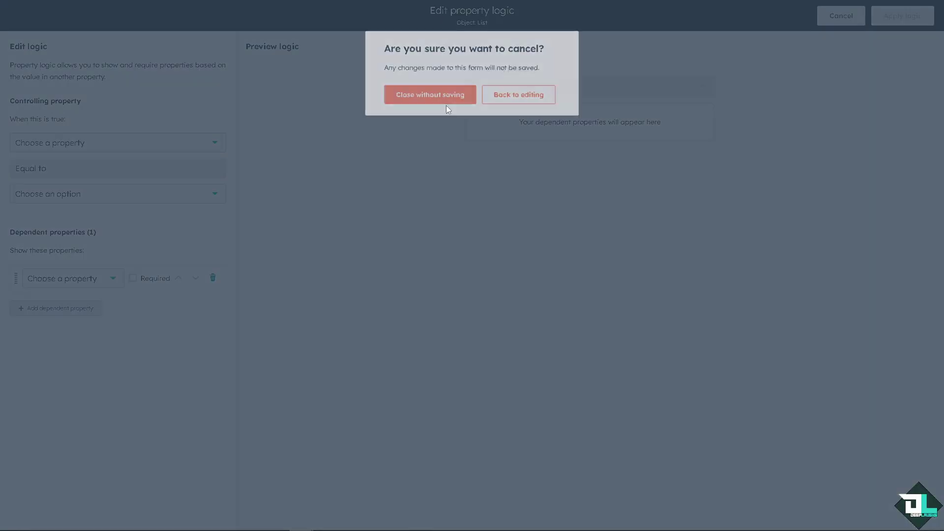
left_click(445, 101)
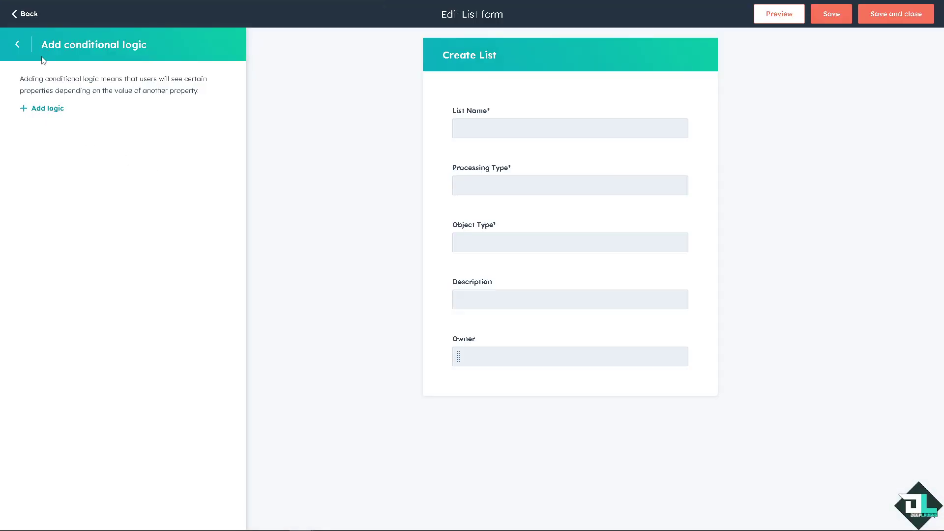
Save and close the customized Create List form, then reopen its customization from Lists settings.
left_click(17, 44)
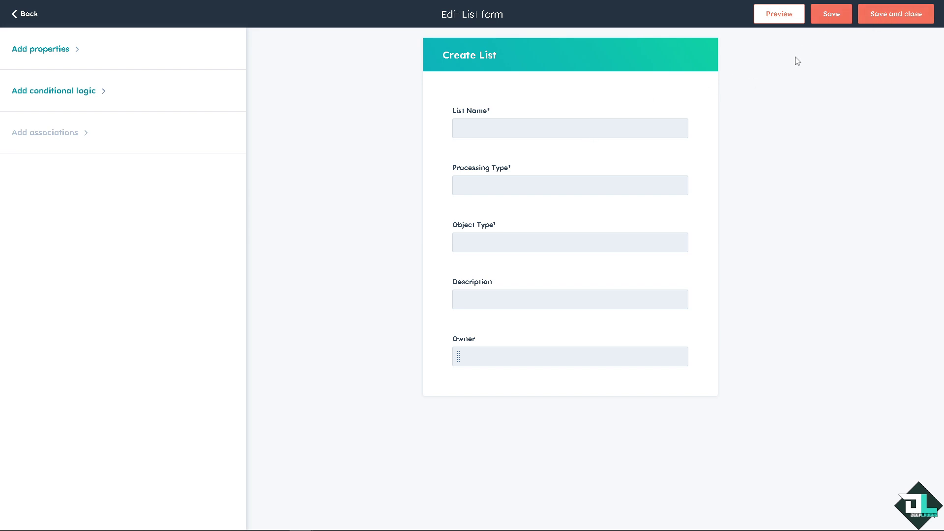
left_click(898, 17)
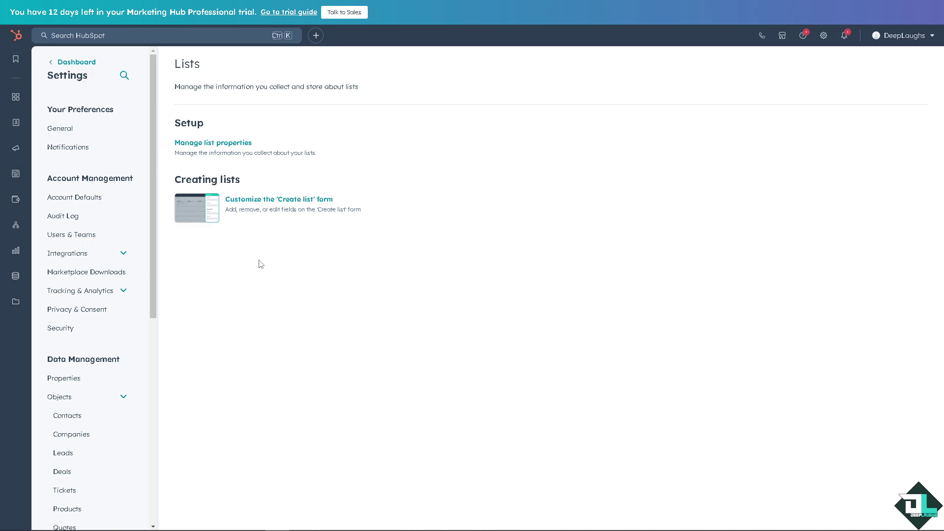
left_click(270, 203)
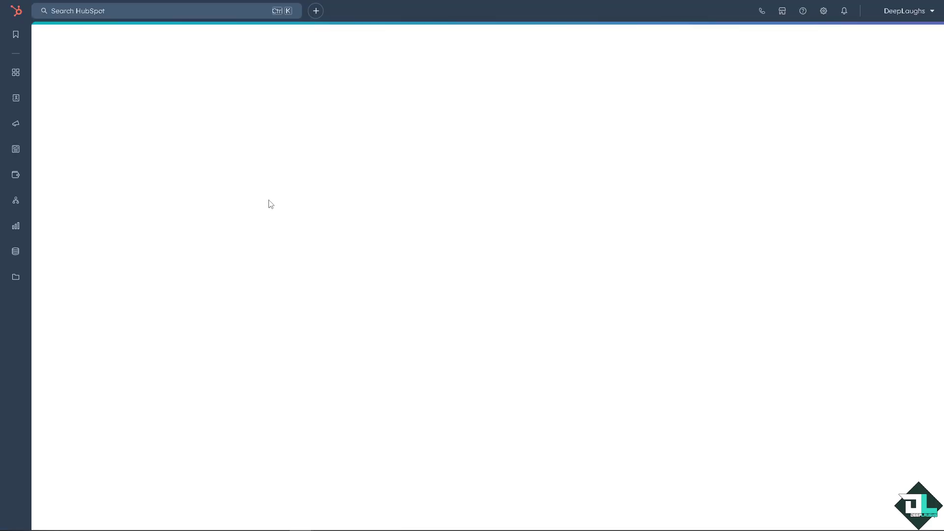